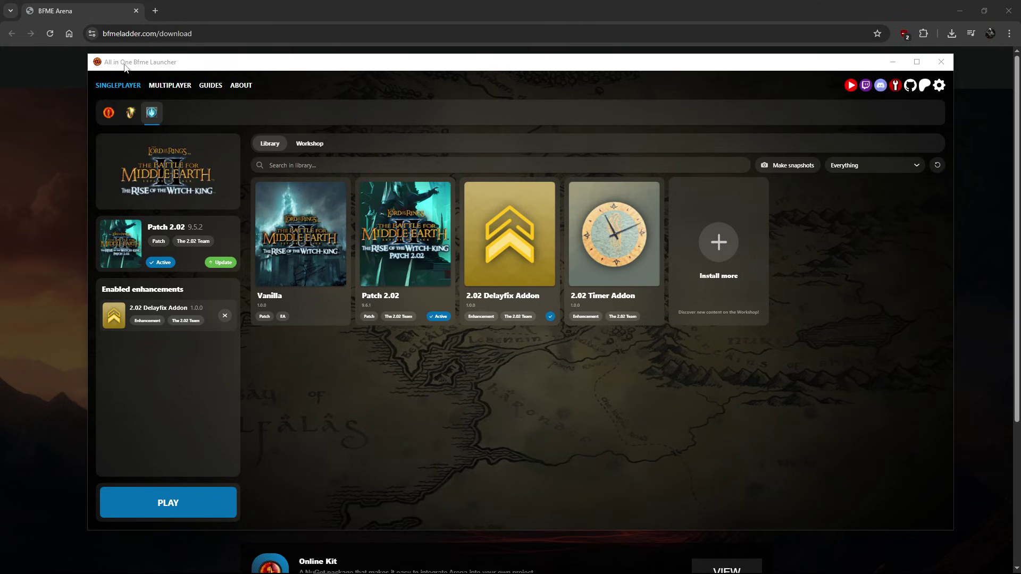
# Flip through the BFME, BFME II and Rise of the Witch-King libraries, ending on RotWK.
pyautogui.click(108, 113)
pyautogui.click(130, 112)
pyautogui.click(147, 116)
# Download the All In One Launcher installer from bfmeladder.com/download and check its progress.
pyautogui.click(56, 172)
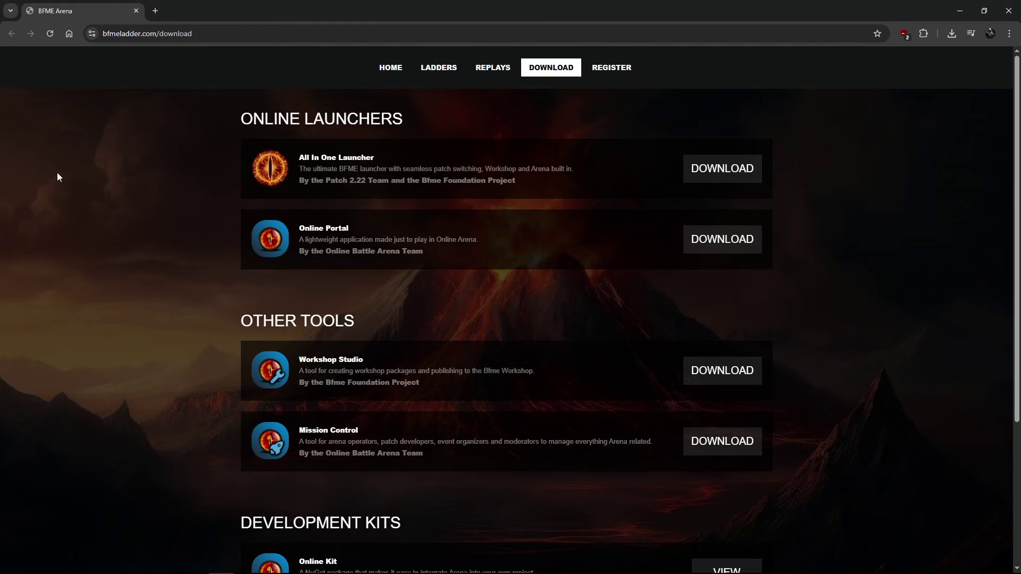
pyautogui.click(181, 35)
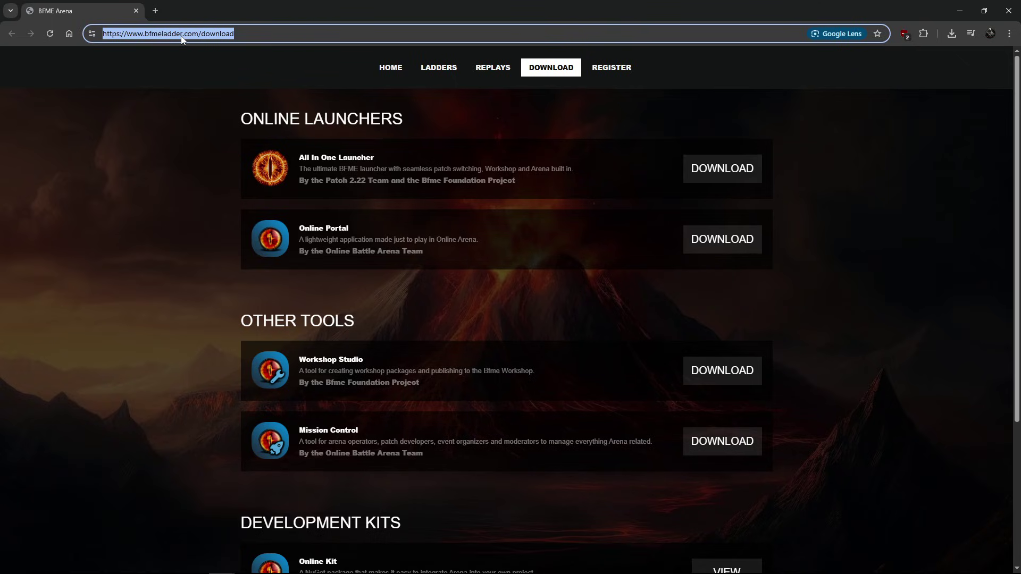
pyautogui.click(273, 169)
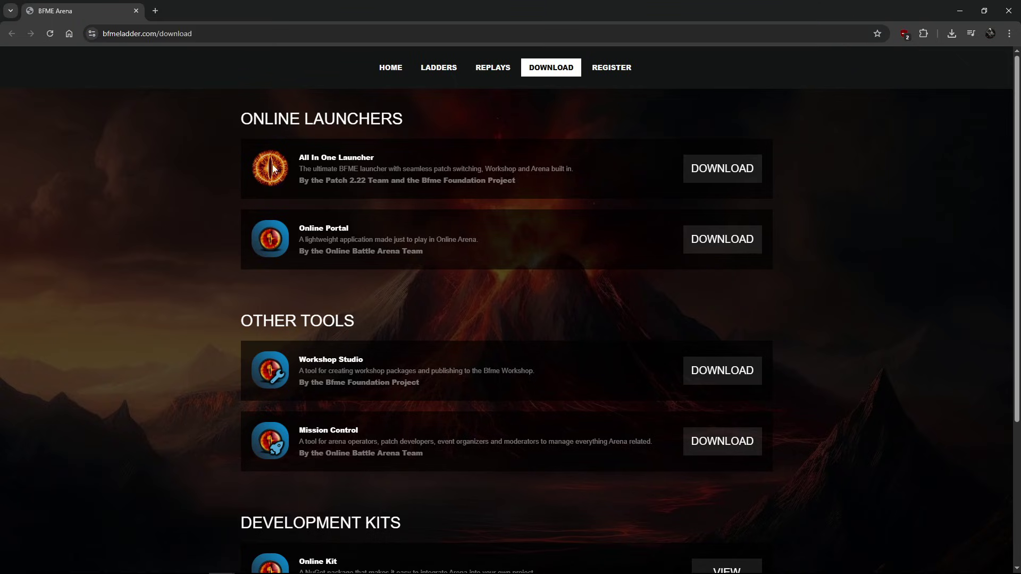
pyautogui.moveTo(298, 156); pyautogui.dragTo(566, 184)
pyautogui.click(566, 184)
pyautogui.click(721, 170)
pyautogui.click(953, 33)
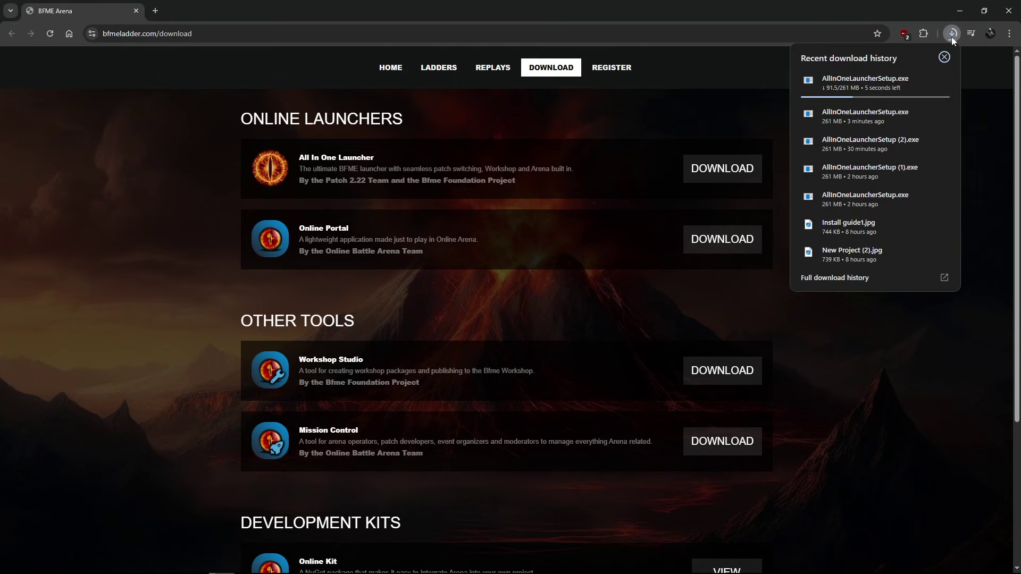
pyautogui.click(890, 367)
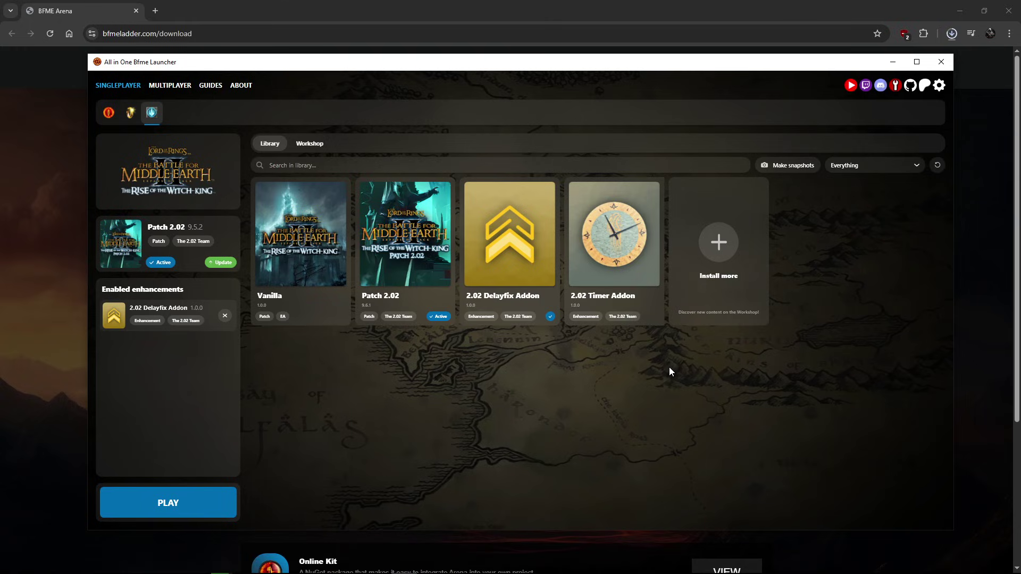
# Maximize the launcher, view the BFME and BFME II libraries, and finish on Rise of the Witch-King.
pyautogui.click(108, 112)
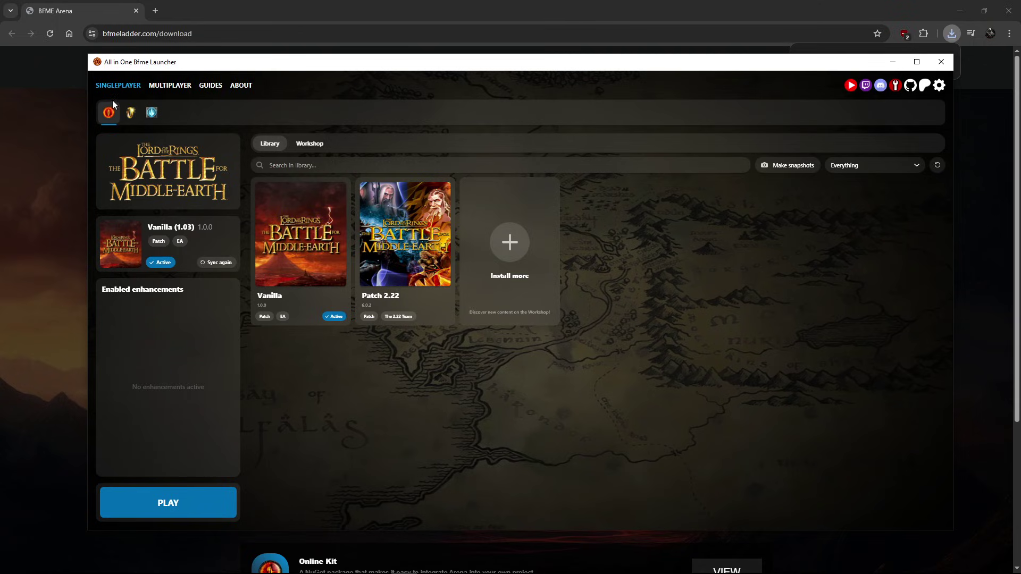
pyautogui.doubleClick(196, 65)
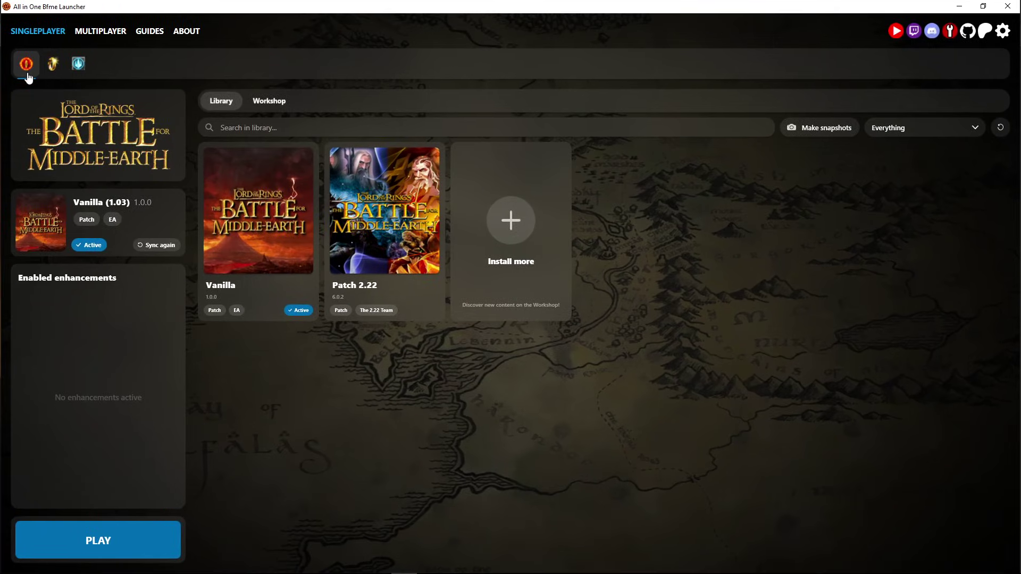
pyautogui.click(53, 64)
pyautogui.click(78, 64)
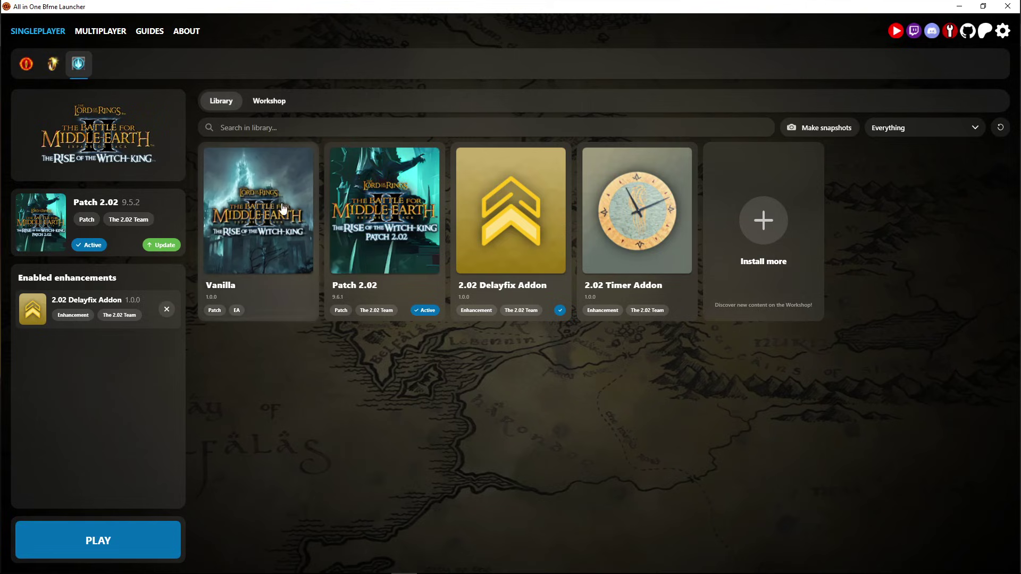
pyautogui.click(53, 65)
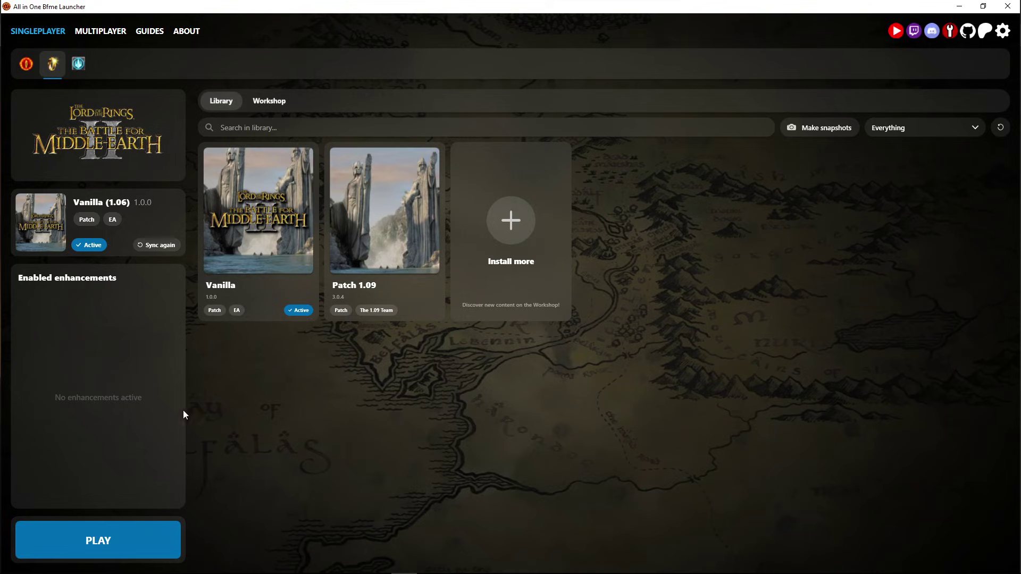
pyautogui.click(86, 541)
pyautogui.click(78, 64)
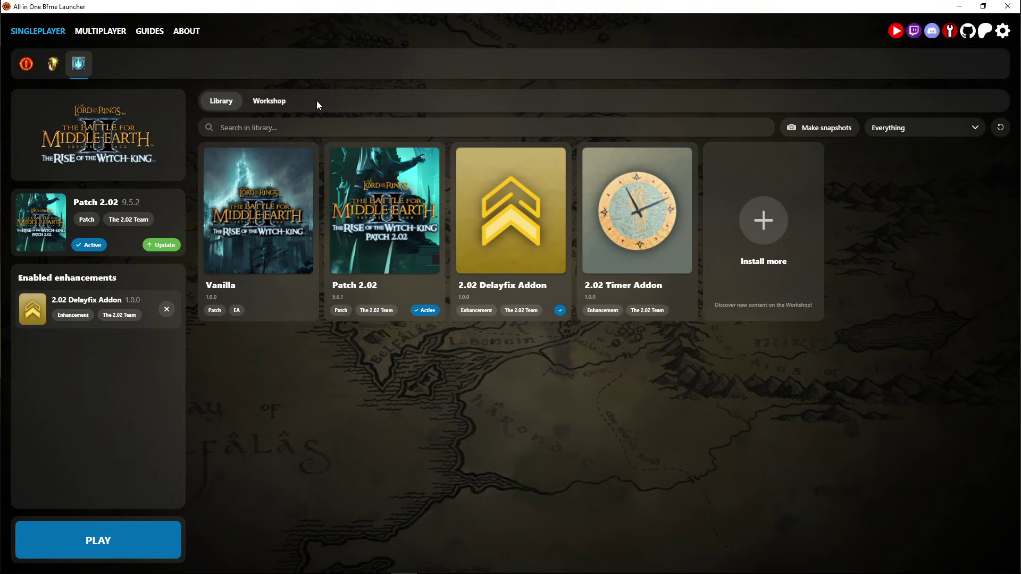
pyautogui.click(270, 104)
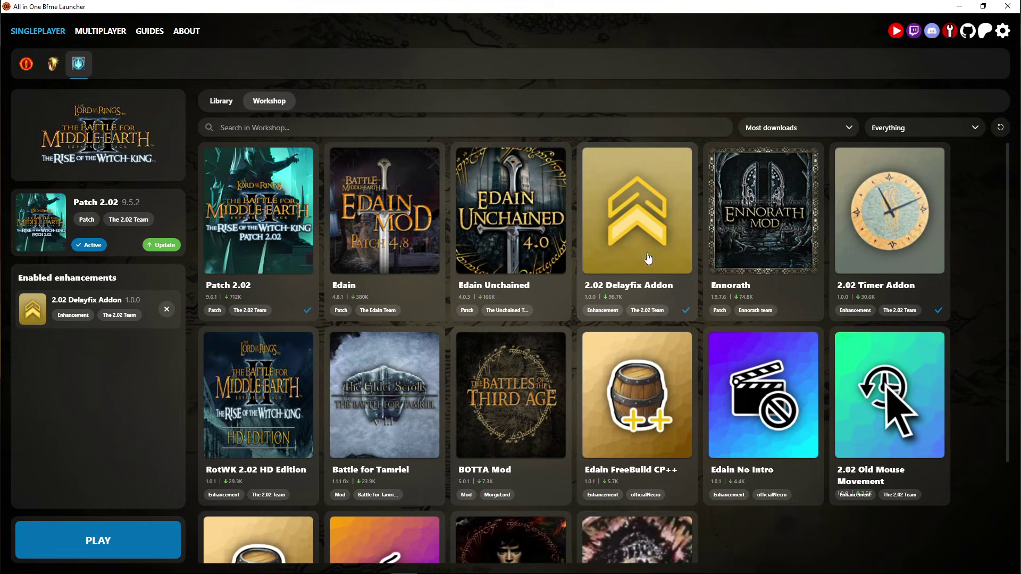
pyautogui.scroll(-3, 692, 429)
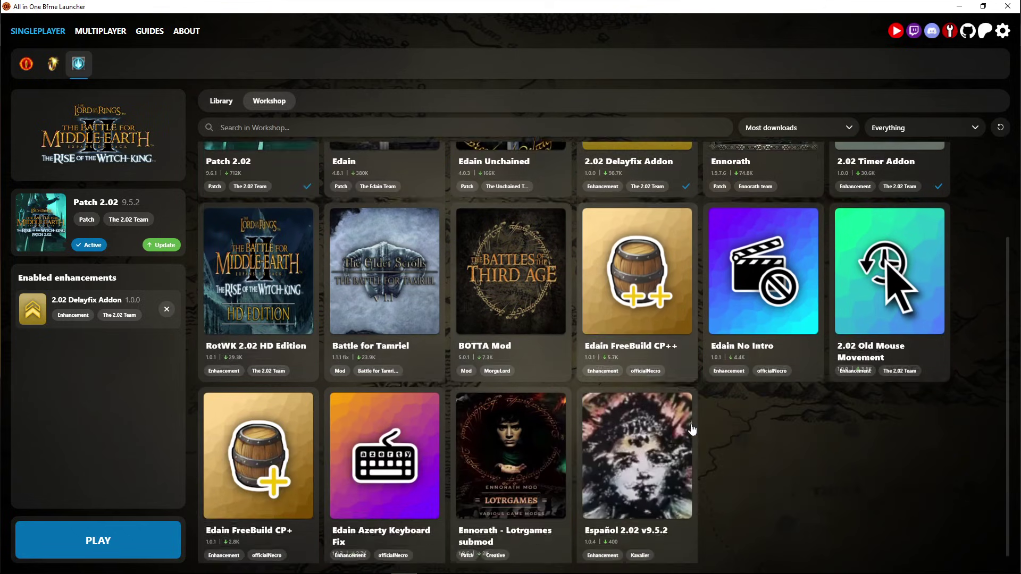
pyautogui.scroll(3, 692, 429)
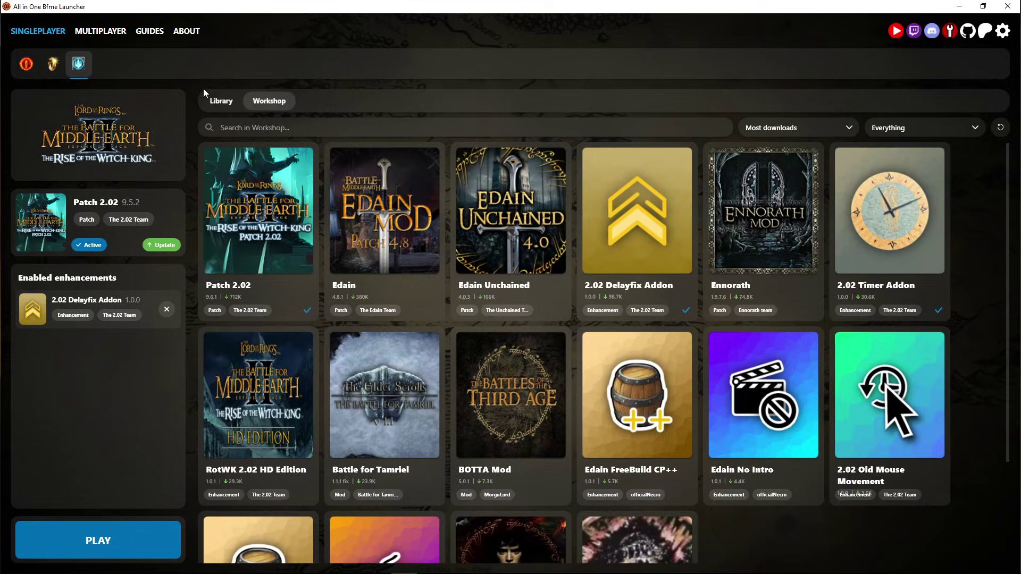
pyautogui.click(216, 101)
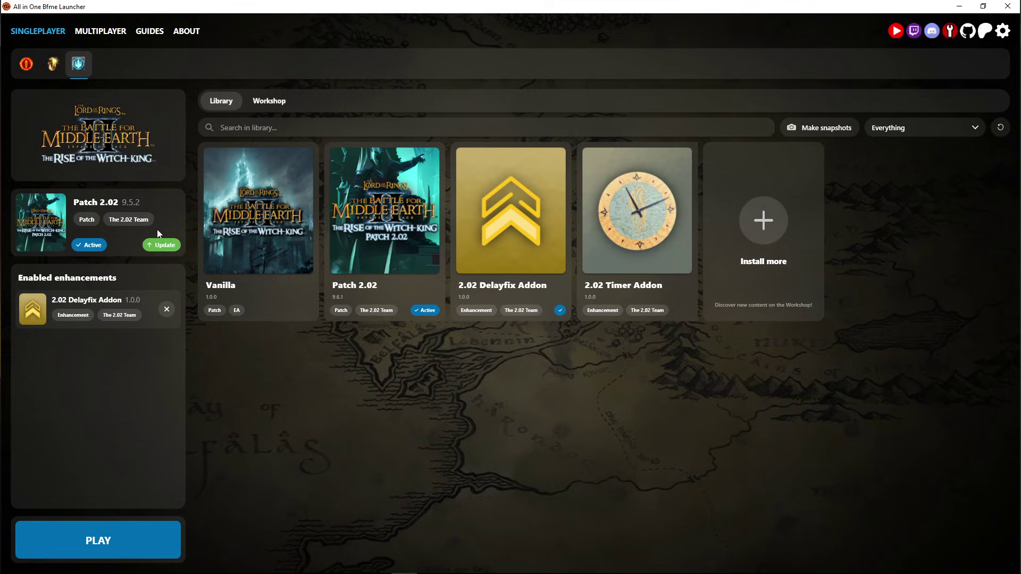
pyautogui.click(1003, 31)
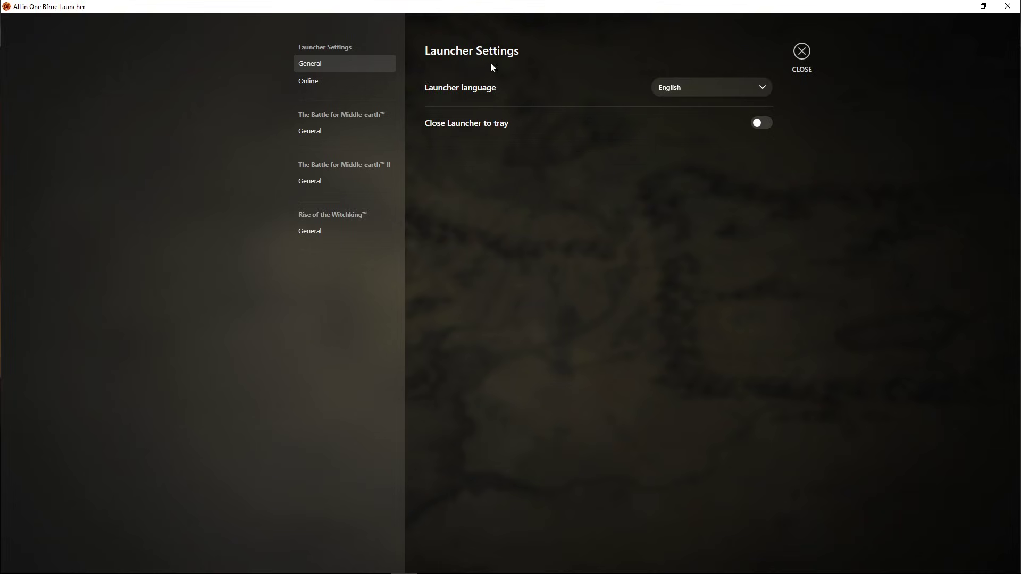
pyautogui.click(707, 88)
pyautogui.click(800, 59)
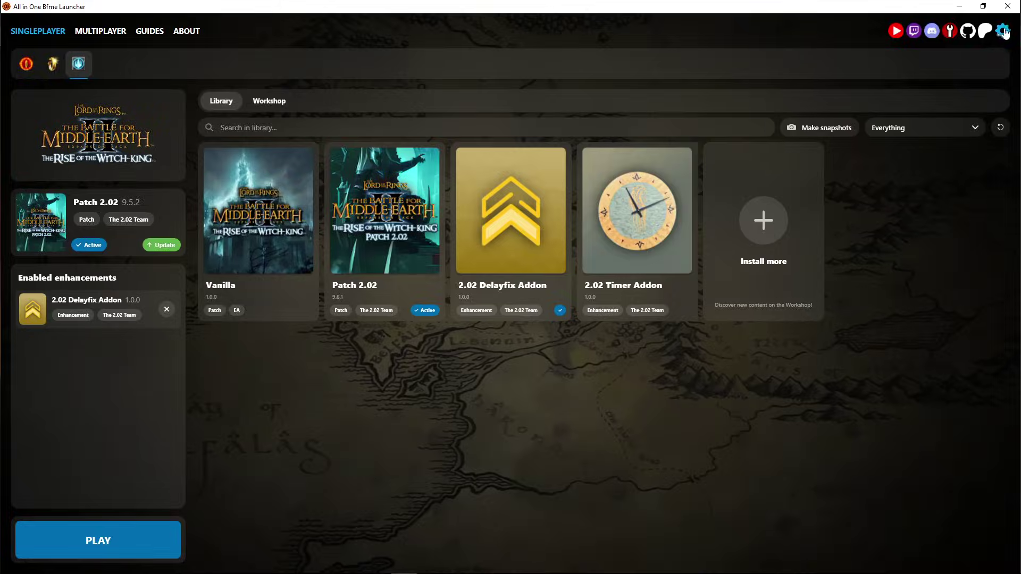
pyautogui.click(1003, 31)
pyautogui.click(728, 90)
pyautogui.scroll(-3, 708, 239)
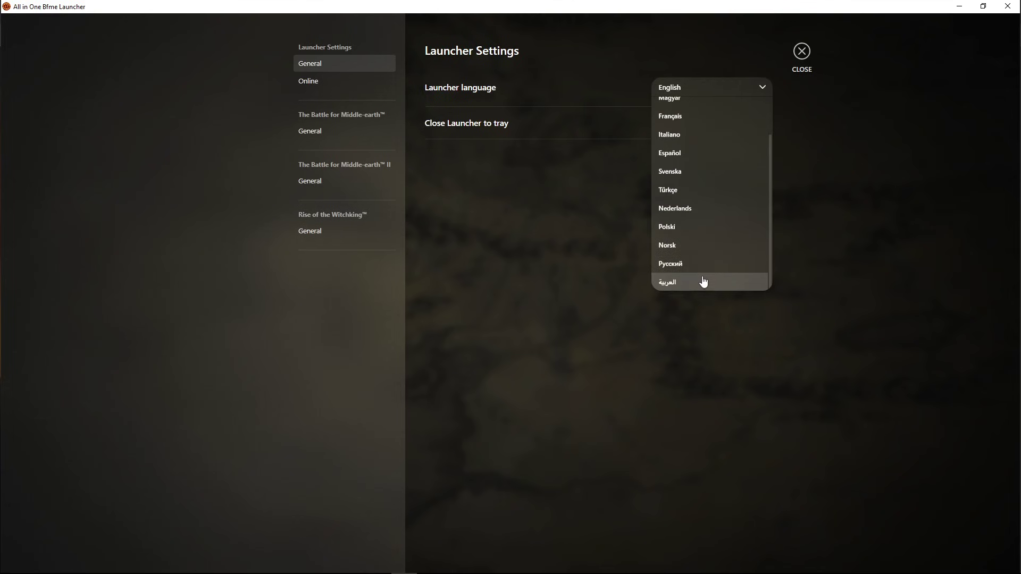
pyautogui.scroll(3, 712, 287)
pyautogui.click(530, 243)
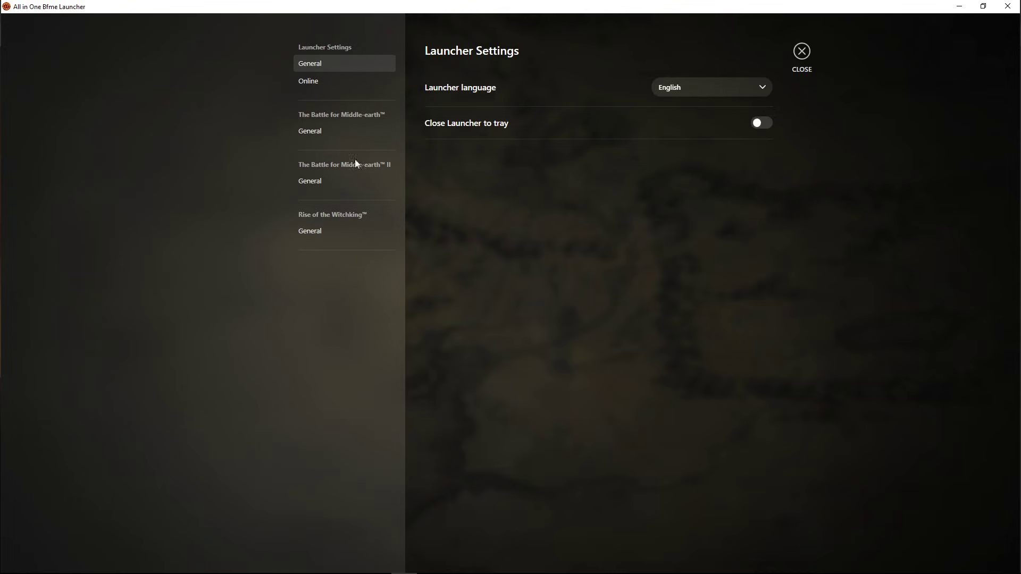
pyautogui.click(327, 236)
pyautogui.click(702, 89)
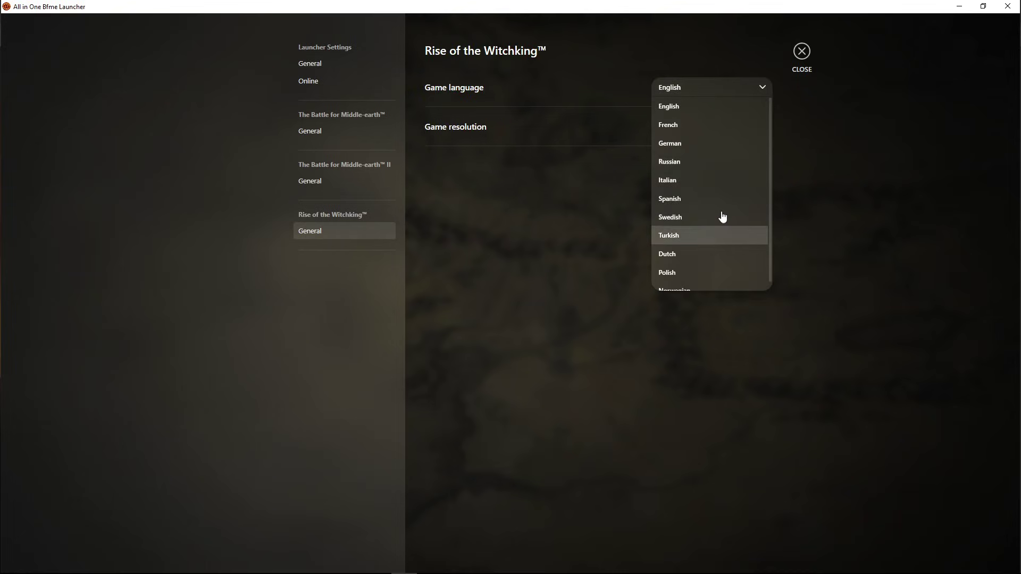
pyautogui.click(643, 215)
pyautogui.click(744, 128)
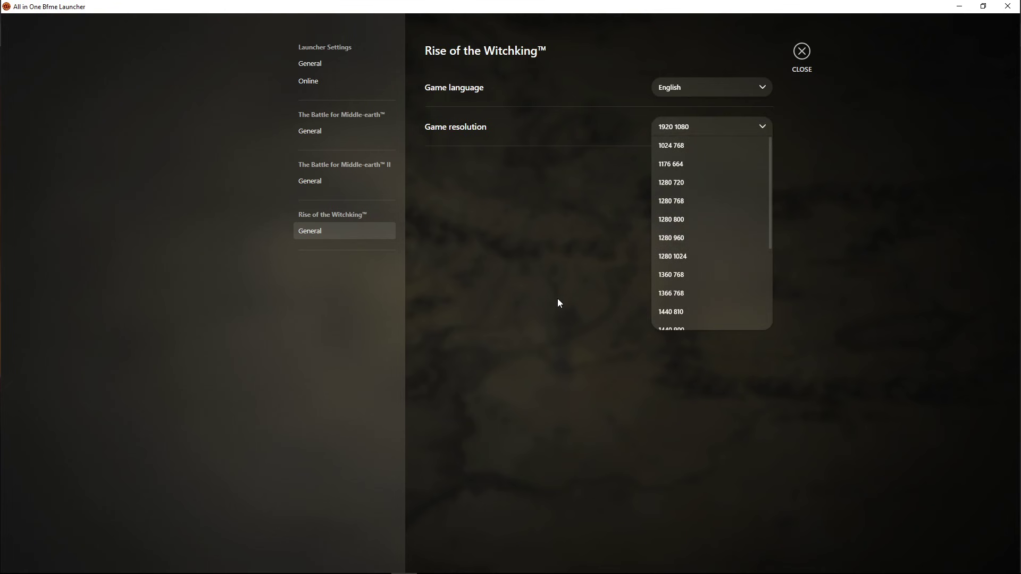
pyautogui.click(782, 176)
# Leave settings and open the Multiplayer arena selection listing Patch 2.02, Ennorath, Edain Unchained and Freeplay.
pyautogui.click(802, 51)
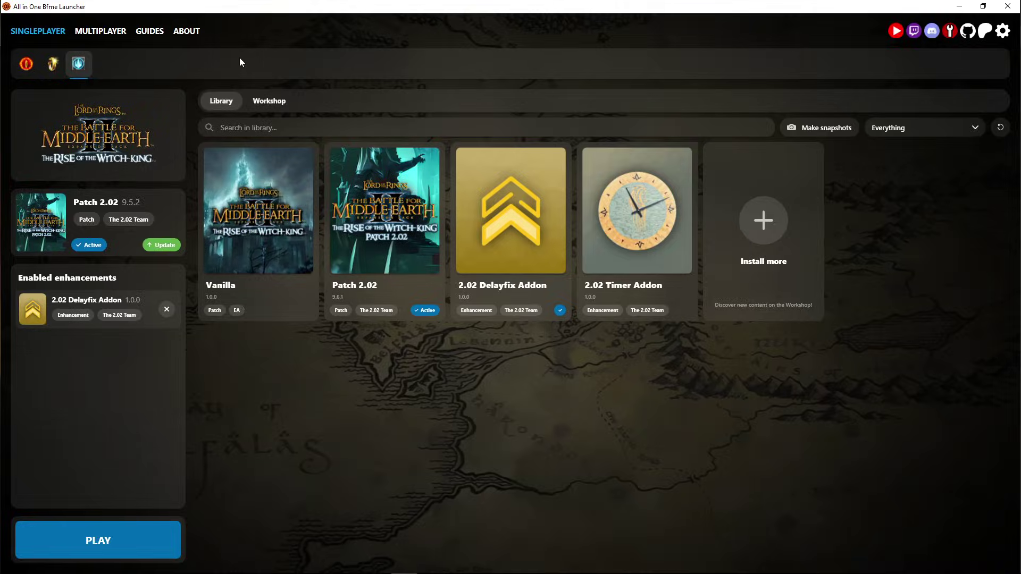
pyautogui.click(113, 34)
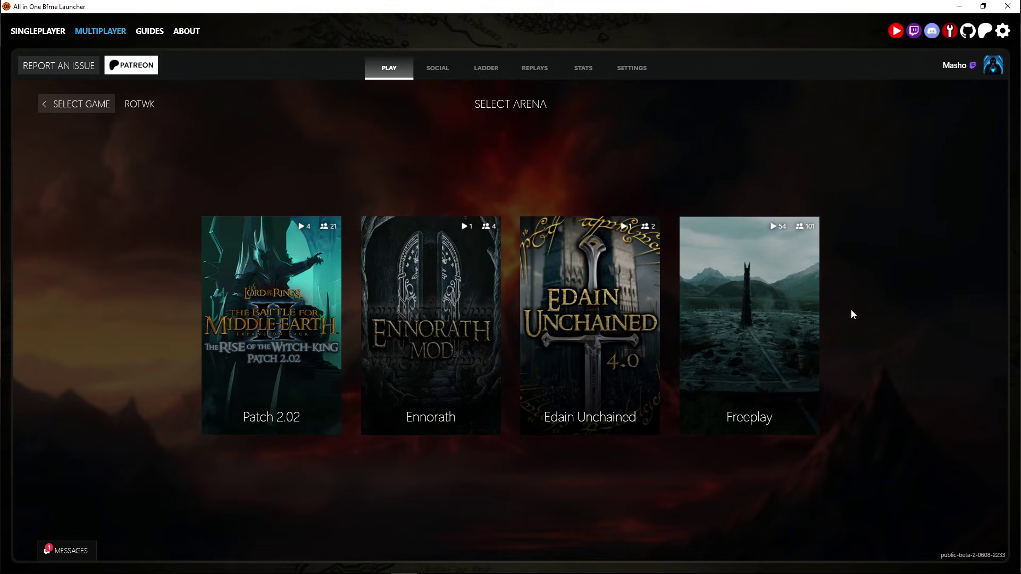
# In Freeplay, create a password-locked 2-player room named 'test' using Patch 2.02.
pyautogui.click(786, 286)
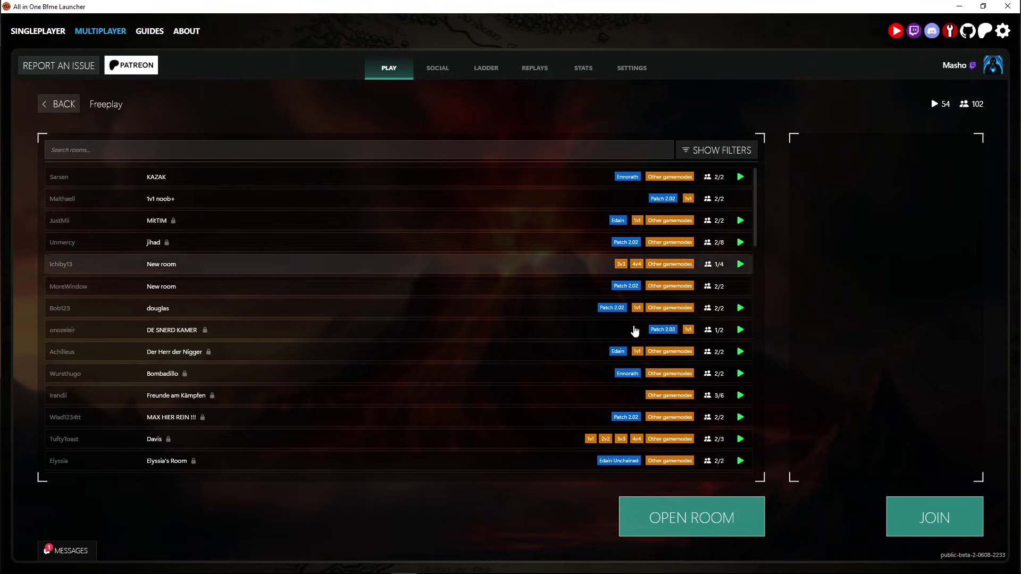
pyautogui.click(668, 517)
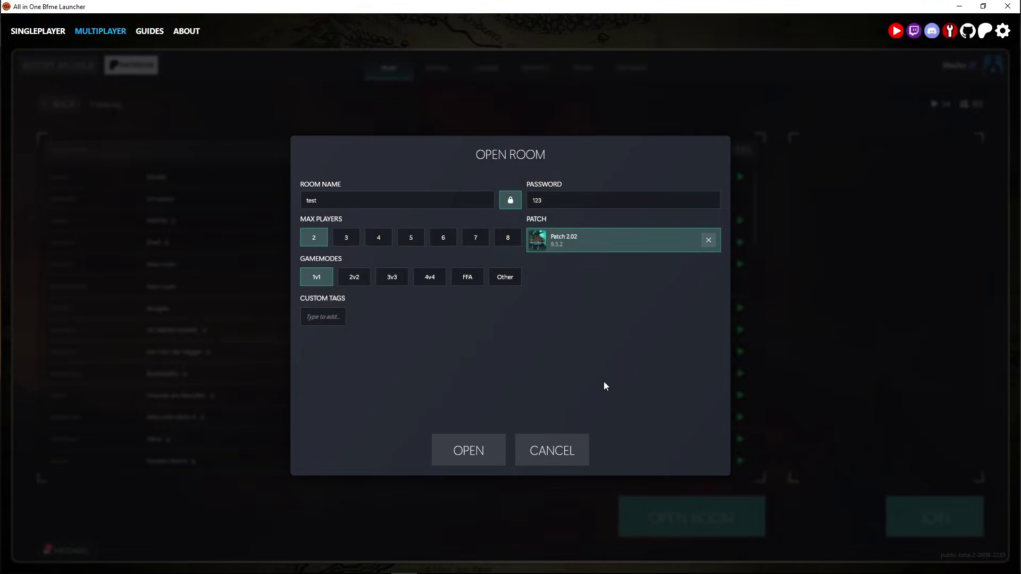
pyautogui.doubleClick(397, 203)
pyautogui.click(631, 346)
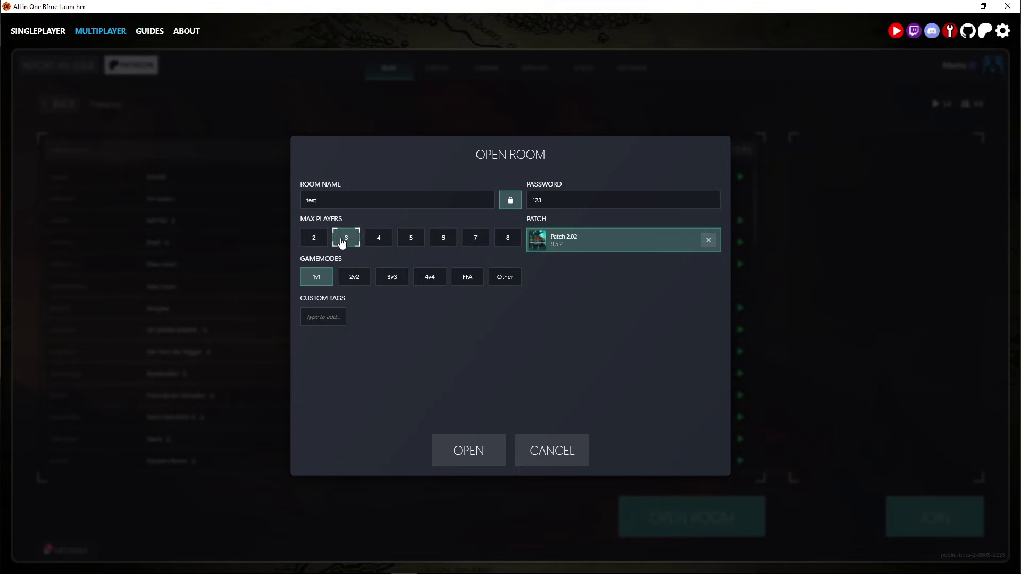
pyautogui.click(316, 279)
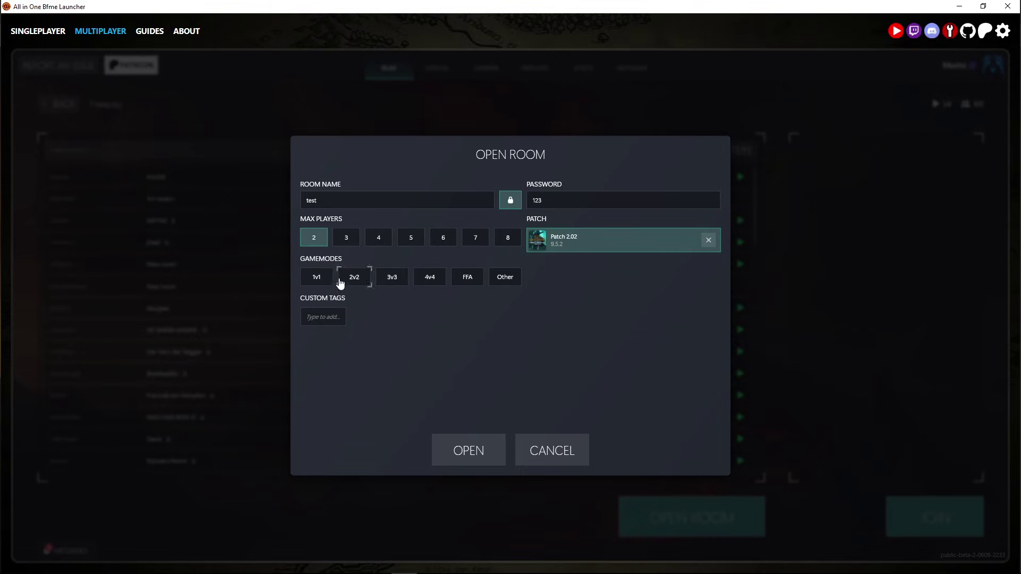
pyautogui.click(708, 241)
pyautogui.click(594, 240)
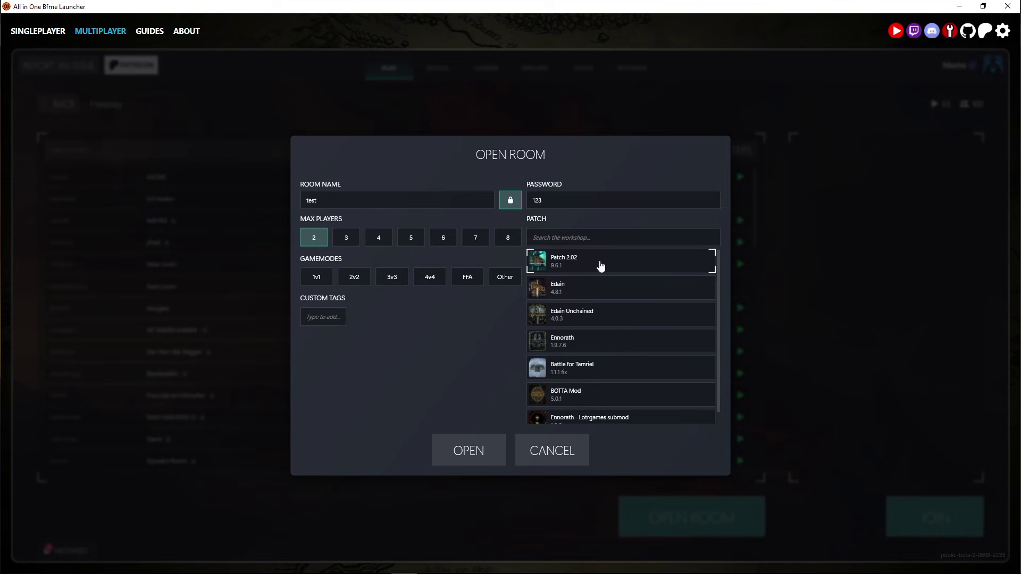
pyautogui.click(572, 262)
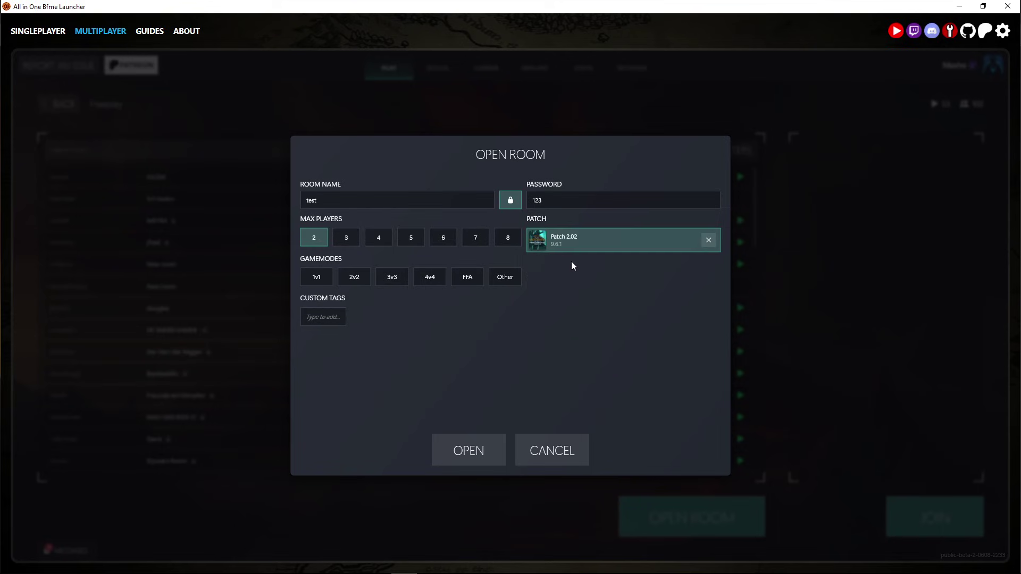
pyautogui.click(481, 450)
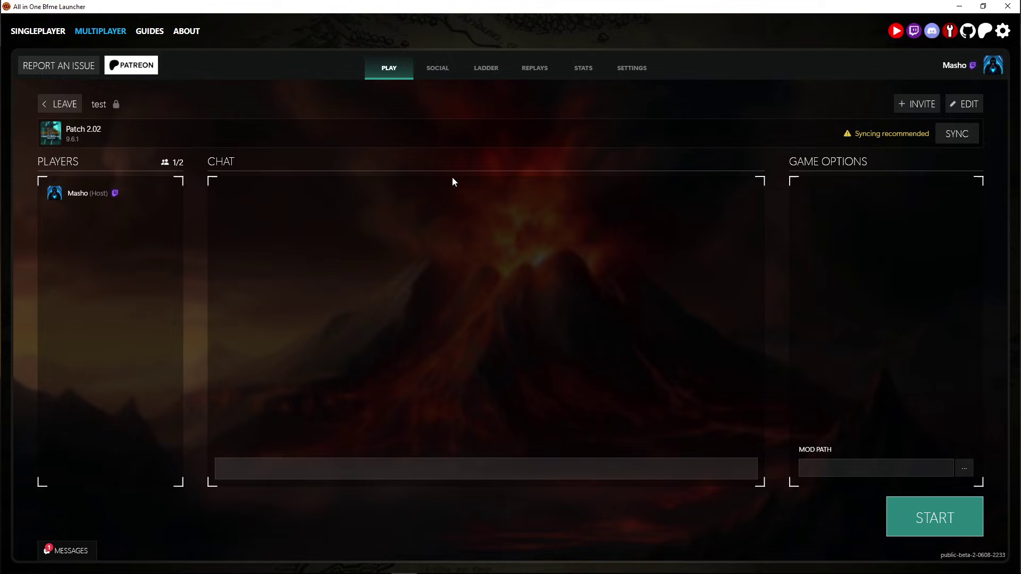
pyautogui.click(922, 110)
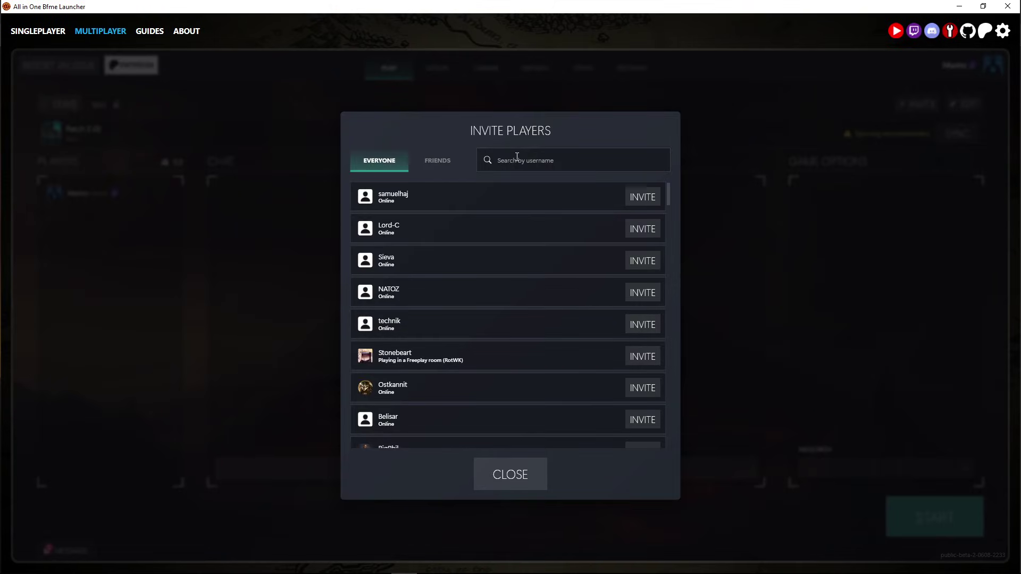
pyautogui.write('sybread')
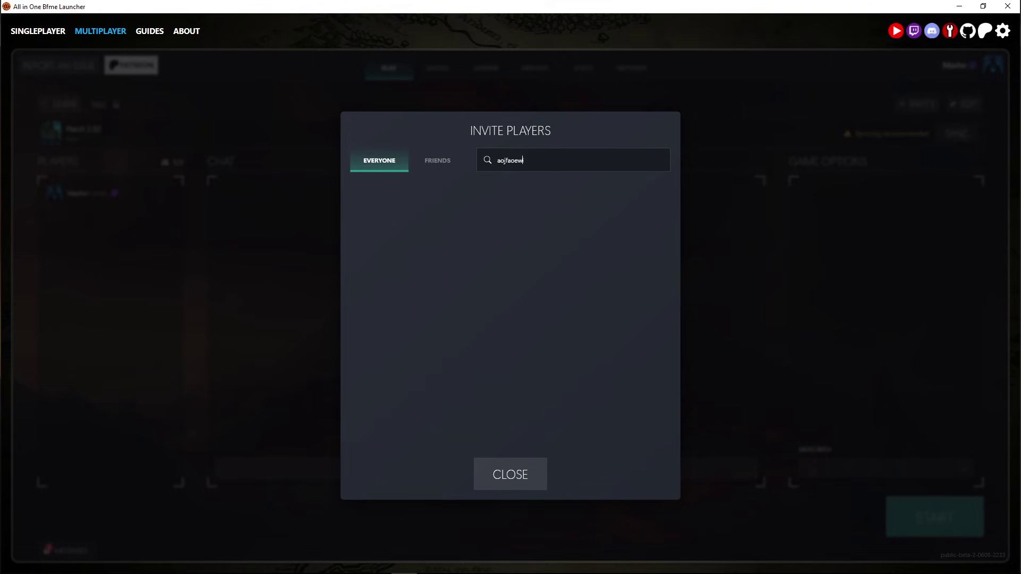
pyautogui.hotkey('ctrl', 'a')
pyautogui.press('BackSpace')
pyautogui.click(526, 481)
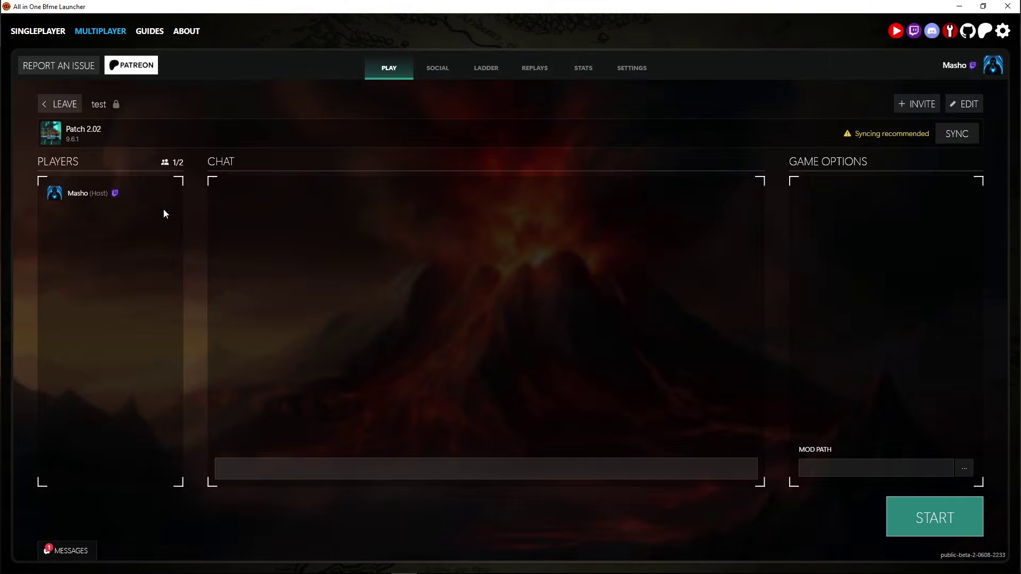
pyautogui.rightClick(80, 198)
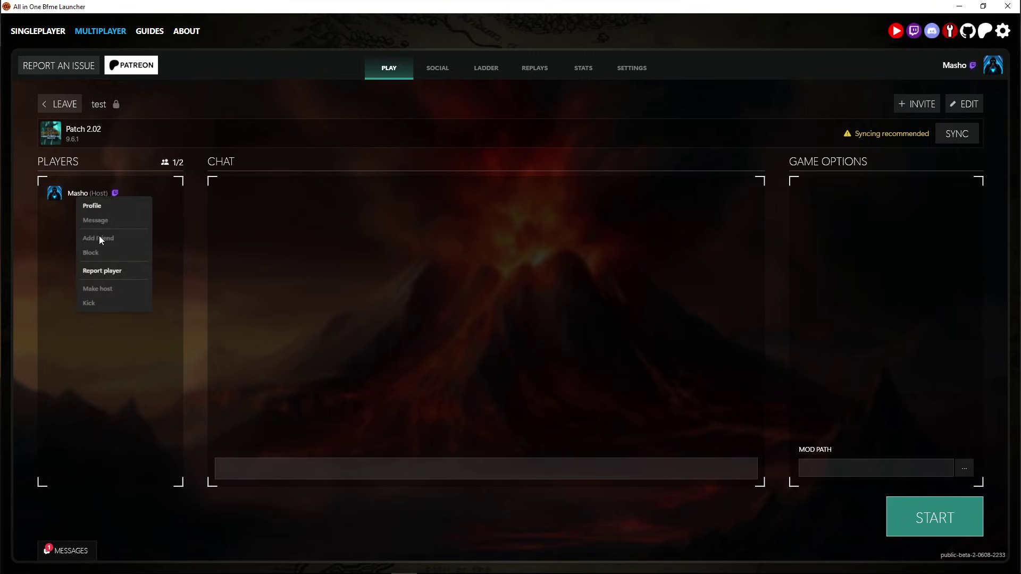
pyautogui.click(804, 105)
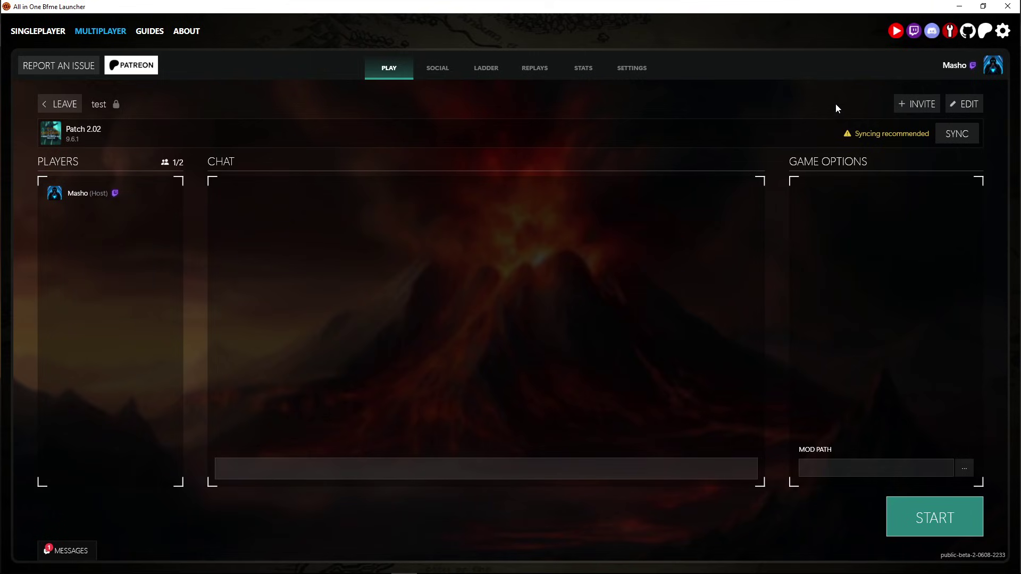
pyautogui.click(916, 103)
pyautogui.click(446, 168)
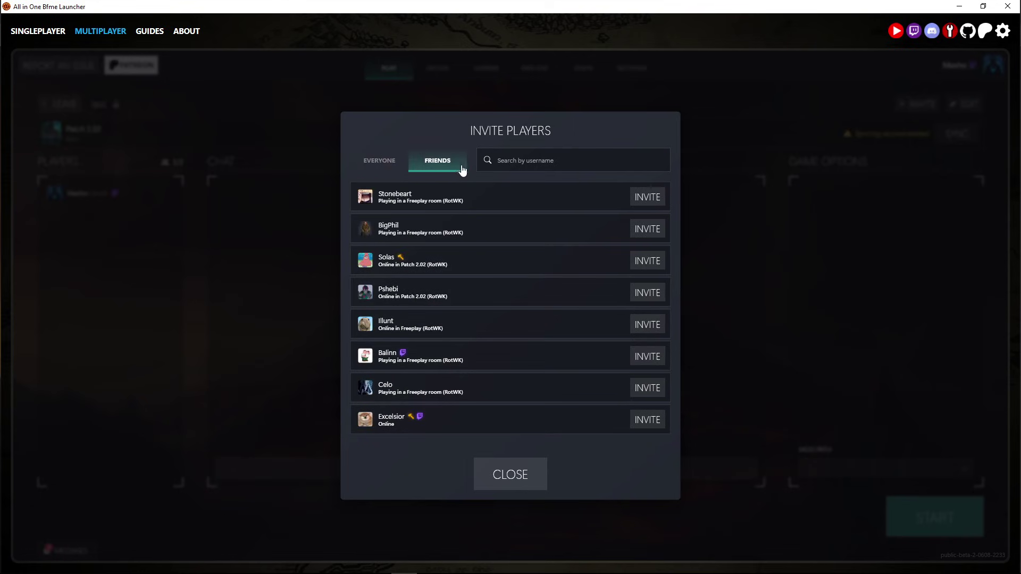
pyautogui.click(520, 487)
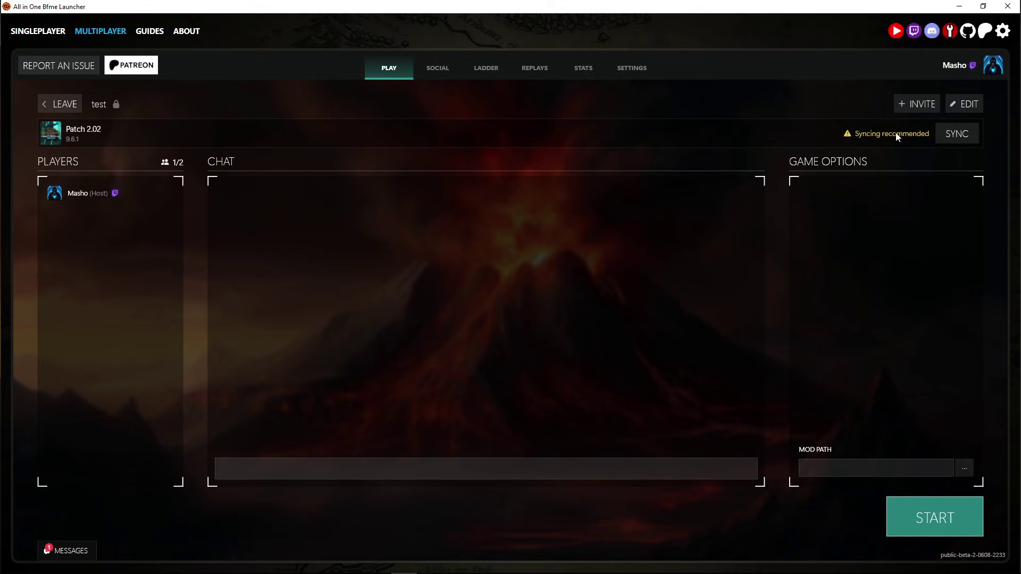
# On the Social page, review the full friends list, online friends and pending friend requests.
pyautogui.click(425, 74)
pyautogui.click(287, 112)
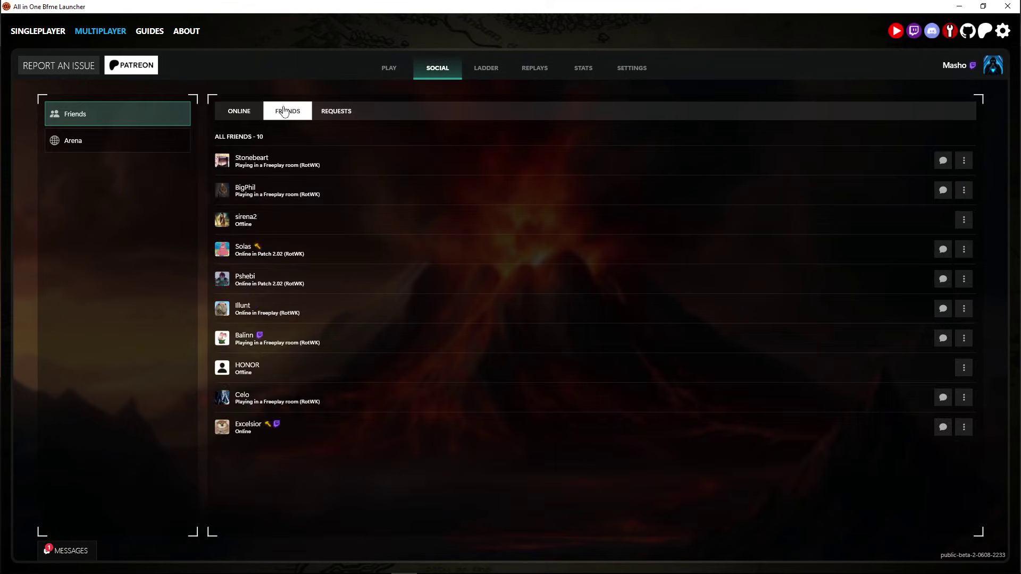
pyautogui.click(239, 111)
pyautogui.click(287, 111)
pyautogui.click(336, 111)
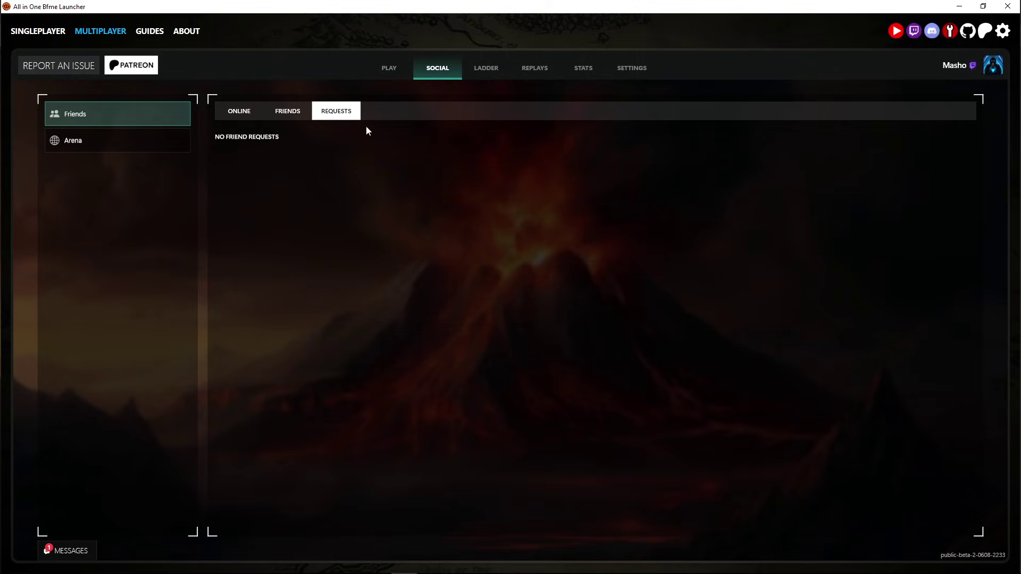
pyautogui.click(287, 112)
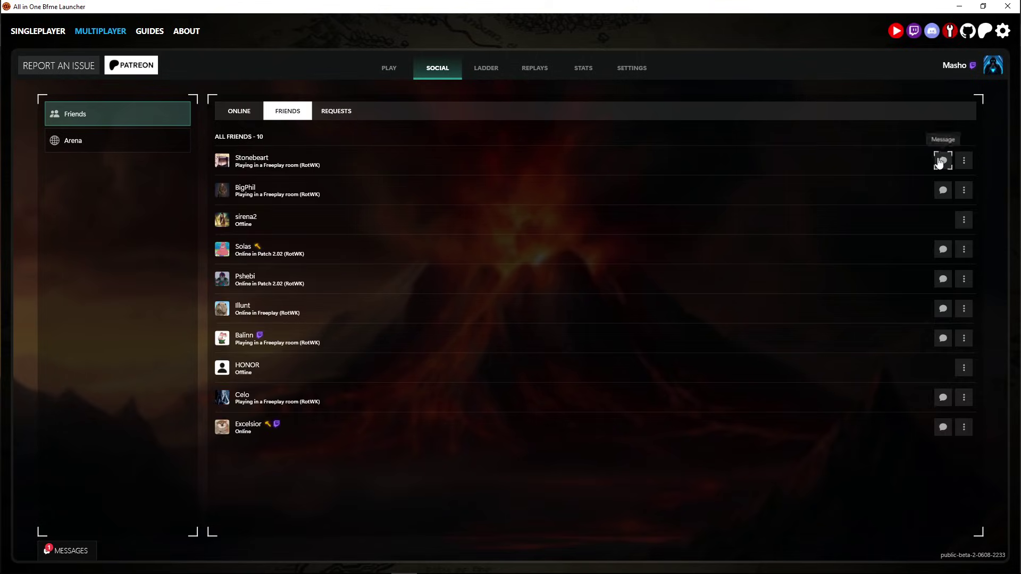
pyautogui.click(964, 160)
pyautogui.click(273, 118)
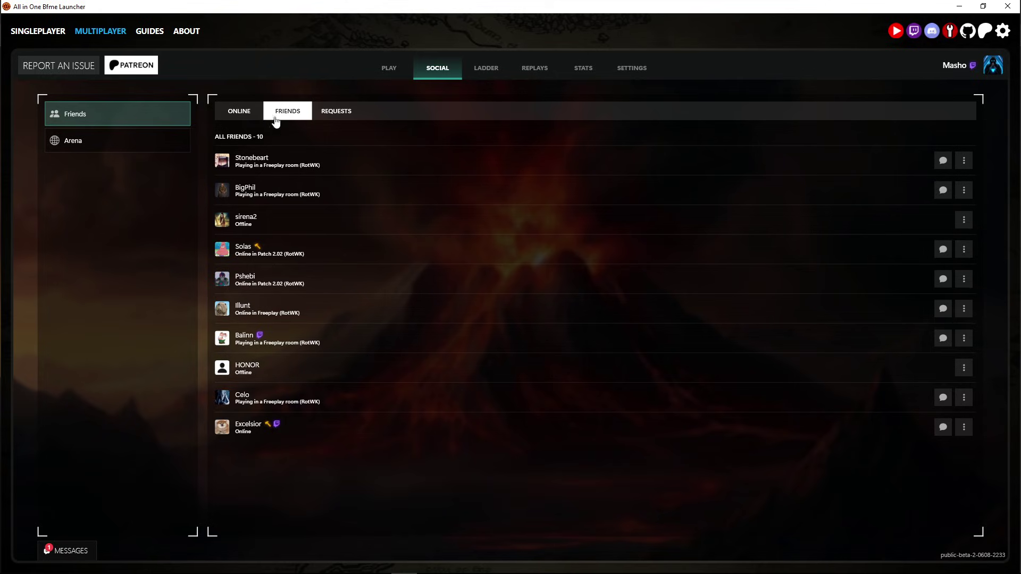
pyautogui.click(238, 113)
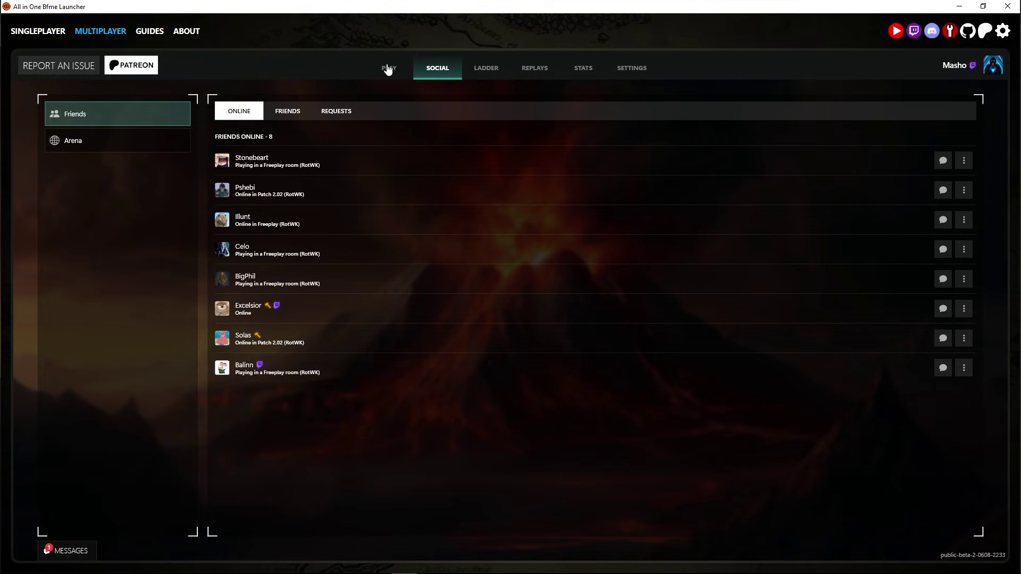
# Switch to the Arena view, scroll through its online players, then open the Ladder page.
pyautogui.click(126, 141)
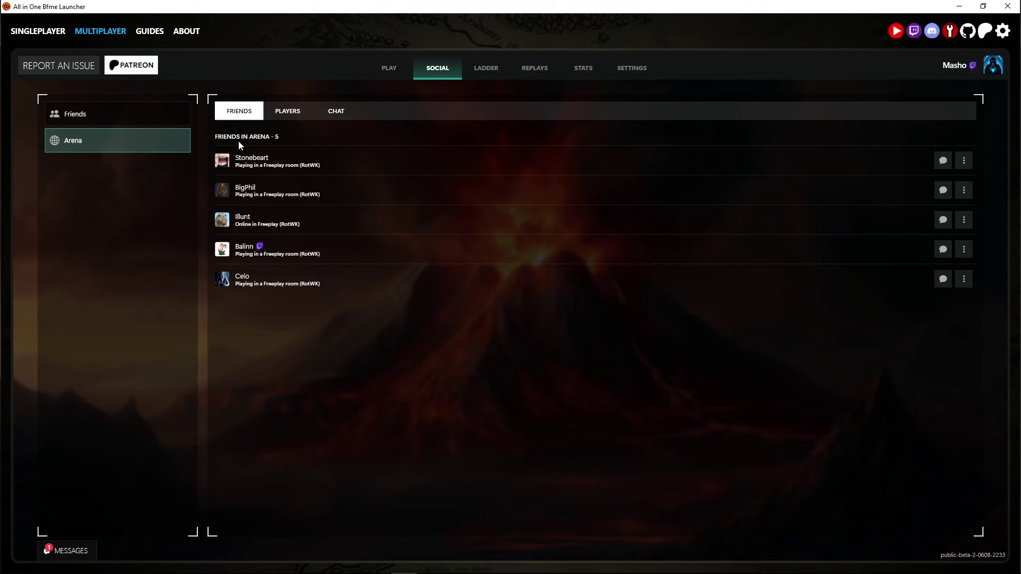
pyautogui.click(279, 113)
pyautogui.scroll(-20, 551, 380)
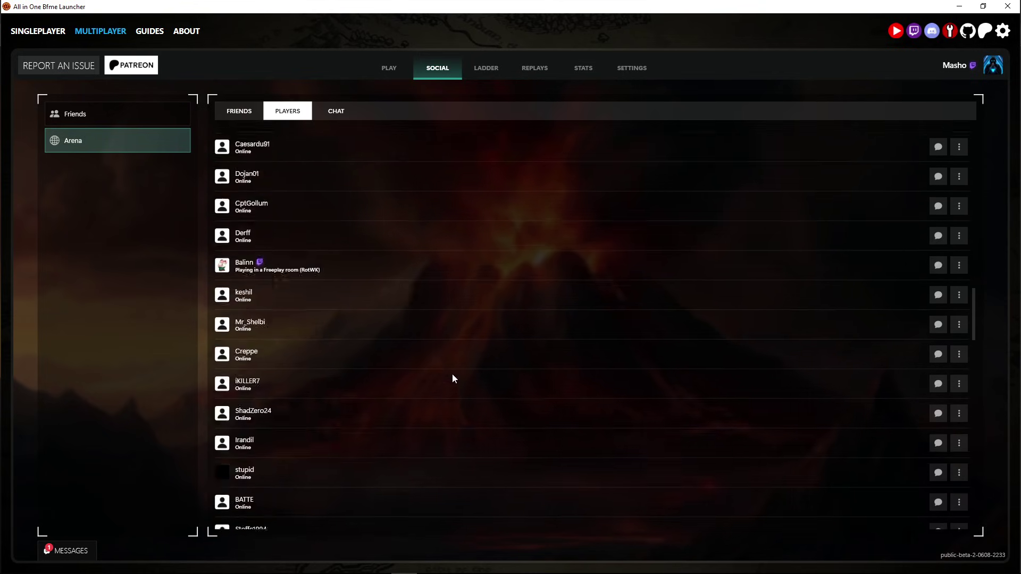
pyautogui.click(494, 72)
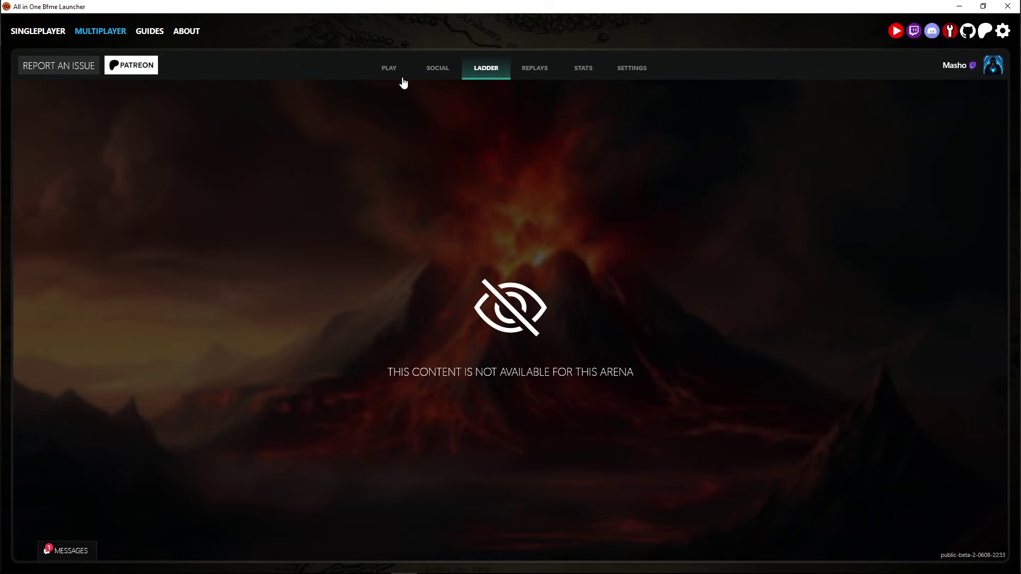
# Browse Replays with the game, patch and game mode filters, scroll the replay cards, then open Stats.
pyautogui.click(533, 74)
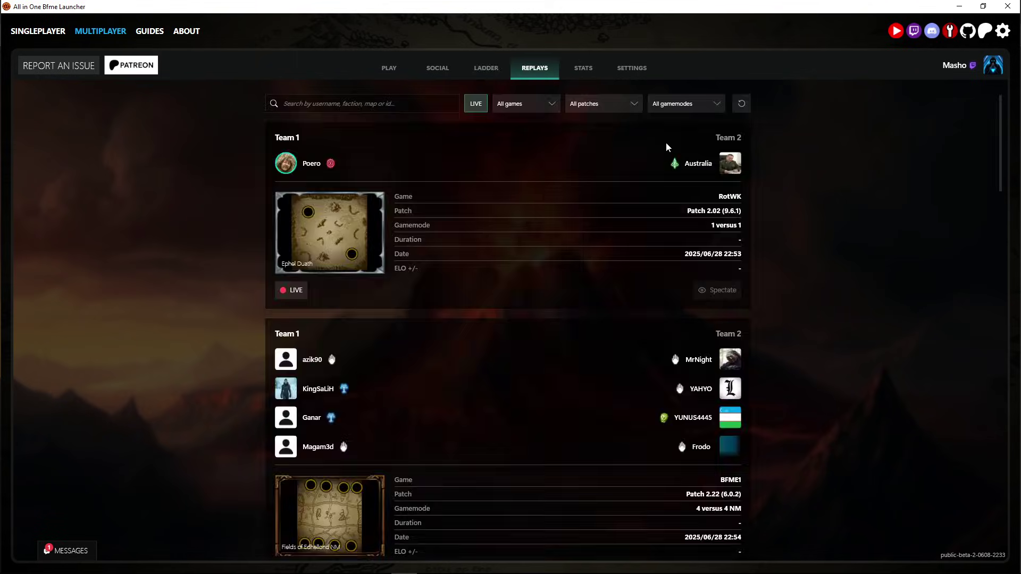
pyautogui.click(539, 110)
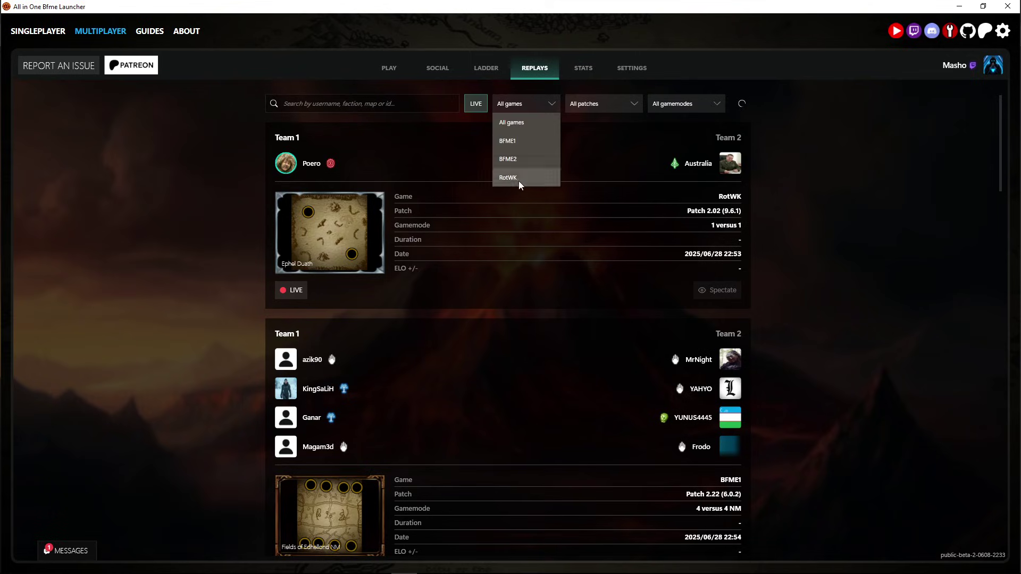
pyautogui.click(506, 139)
pyautogui.click(603, 104)
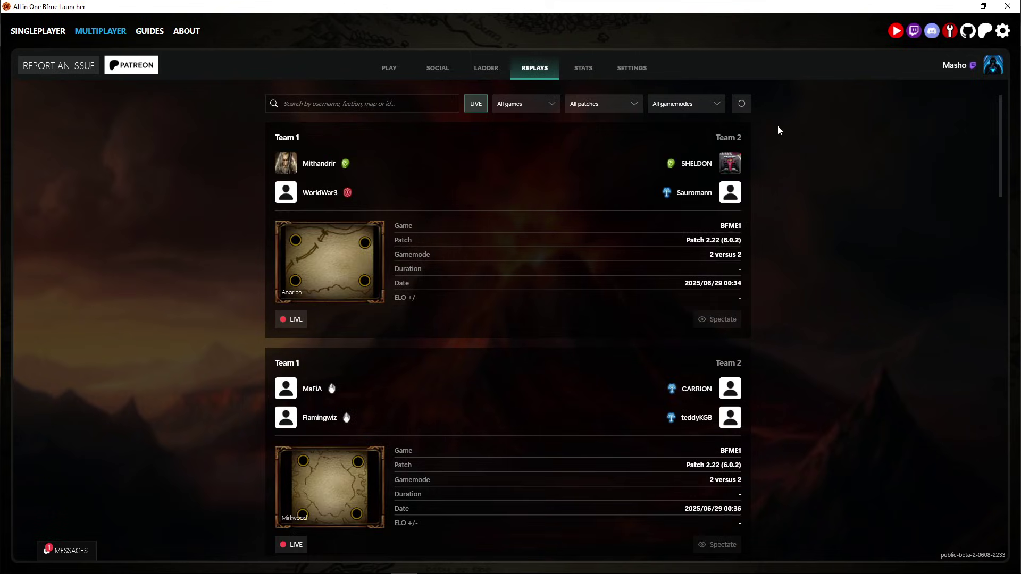
pyautogui.click(686, 104)
pyautogui.scroll(-10, 803, 410)
pyautogui.scroll(-15, 784, 400)
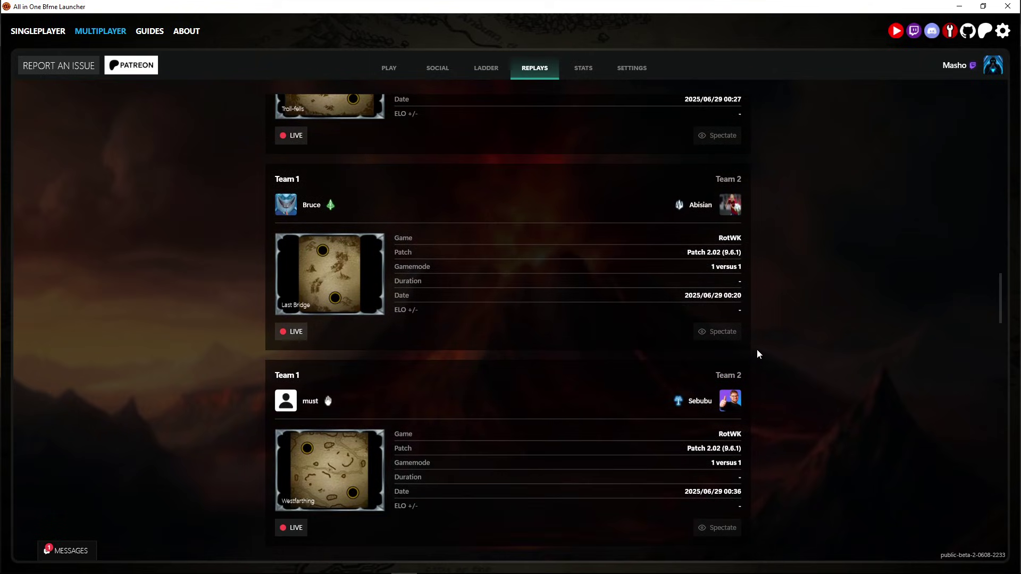
pyautogui.scroll(-12, 785, 346)
pyautogui.scroll(-10, 803, 399)
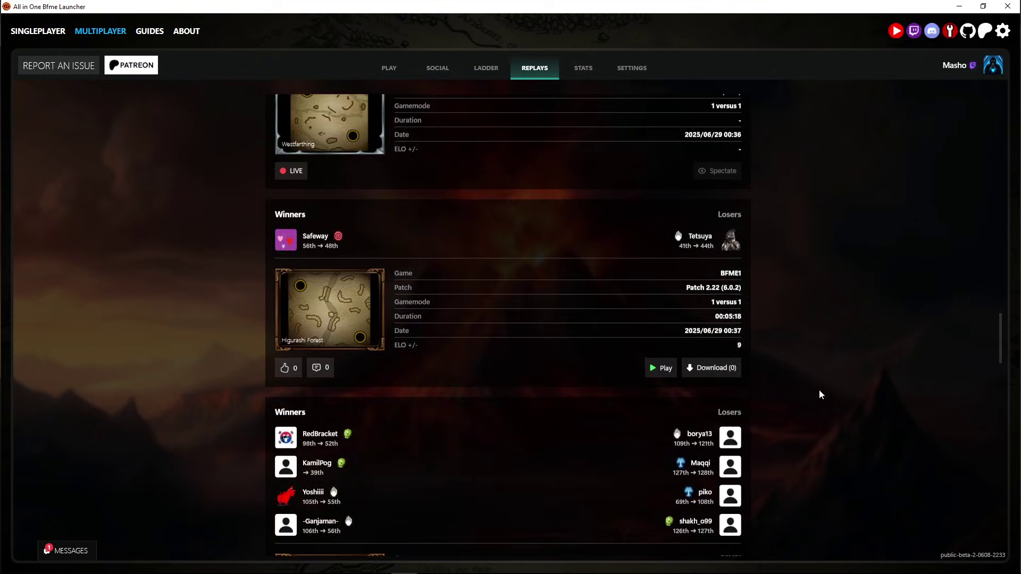
pyautogui.click(579, 71)
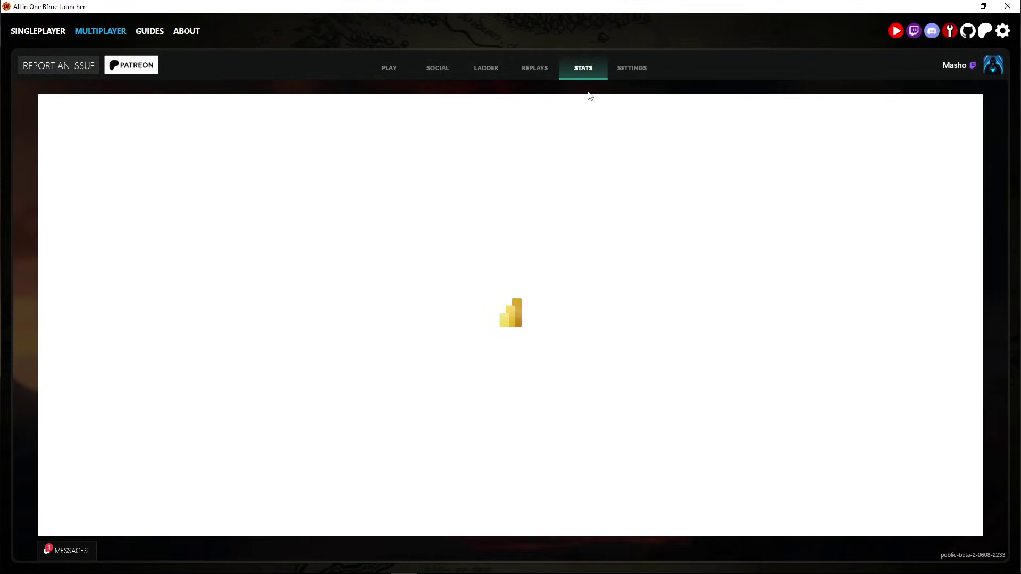
# Look over the Account, Sound and Game settings pages, then return to the locked 'test' room.
pyautogui.click(640, 75)
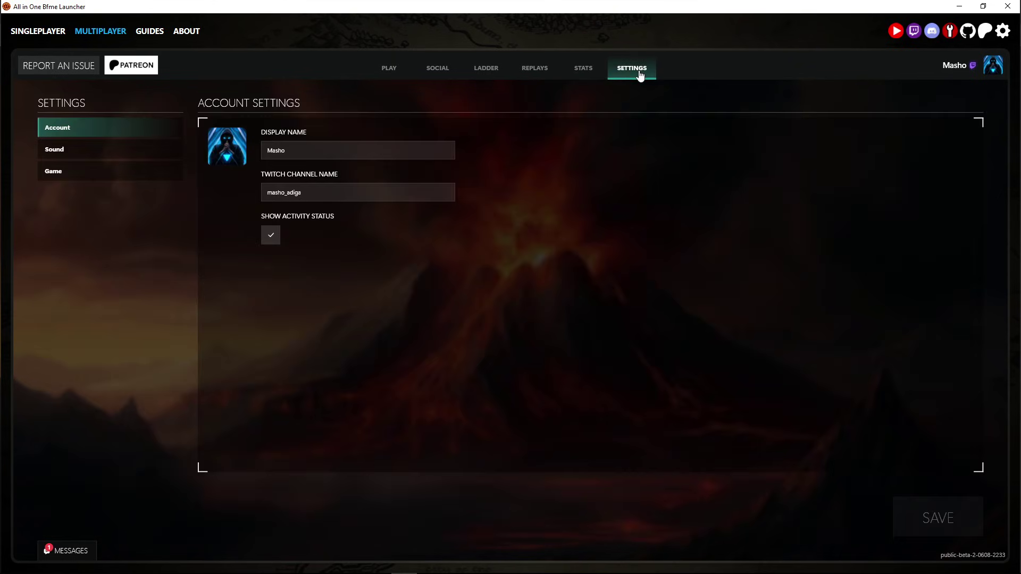
pyautogui.click(315, 151)
pyautogui.click(114, 157)
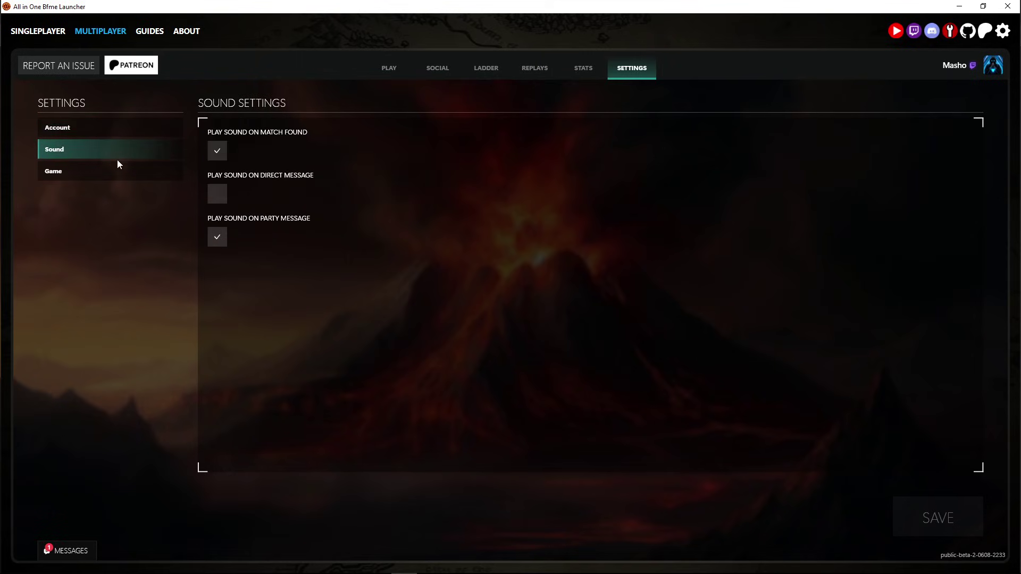
pyautogui.click(154, 130)
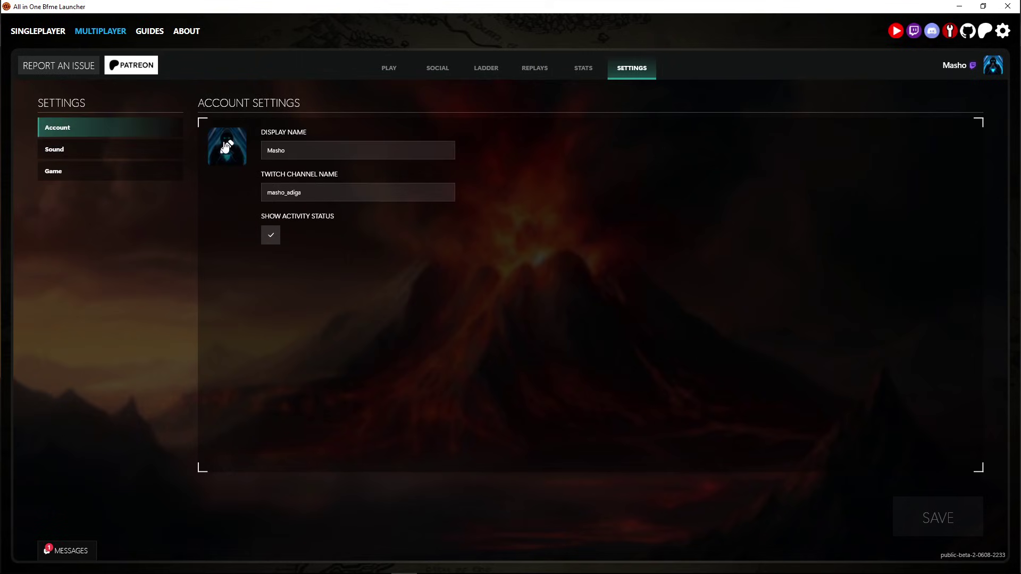
pyautogui.click(115, 148)
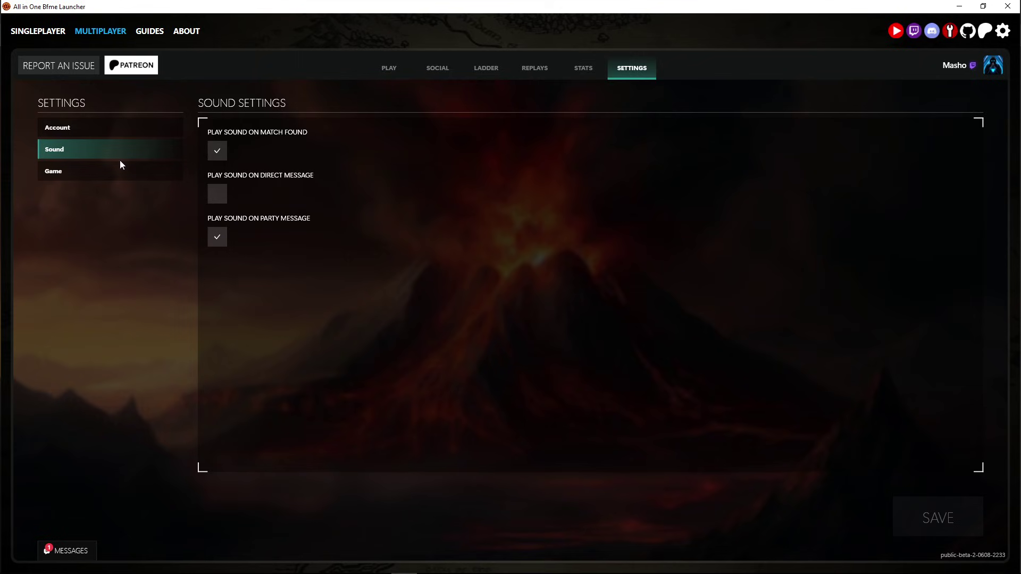
pyautogui.click(119, 170)
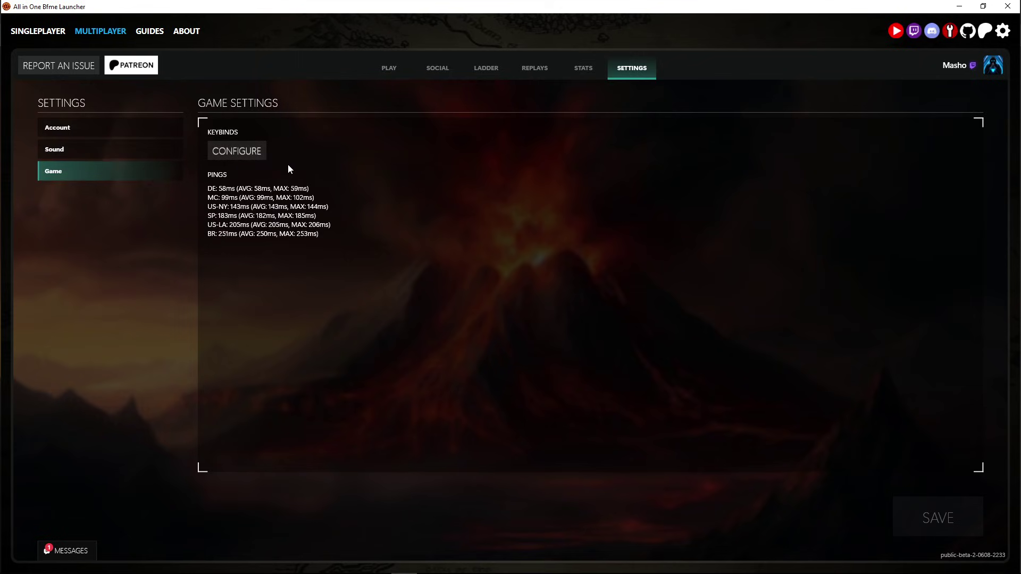
pyautogui.click(130, 130)
pyautogui.click(389, 68)
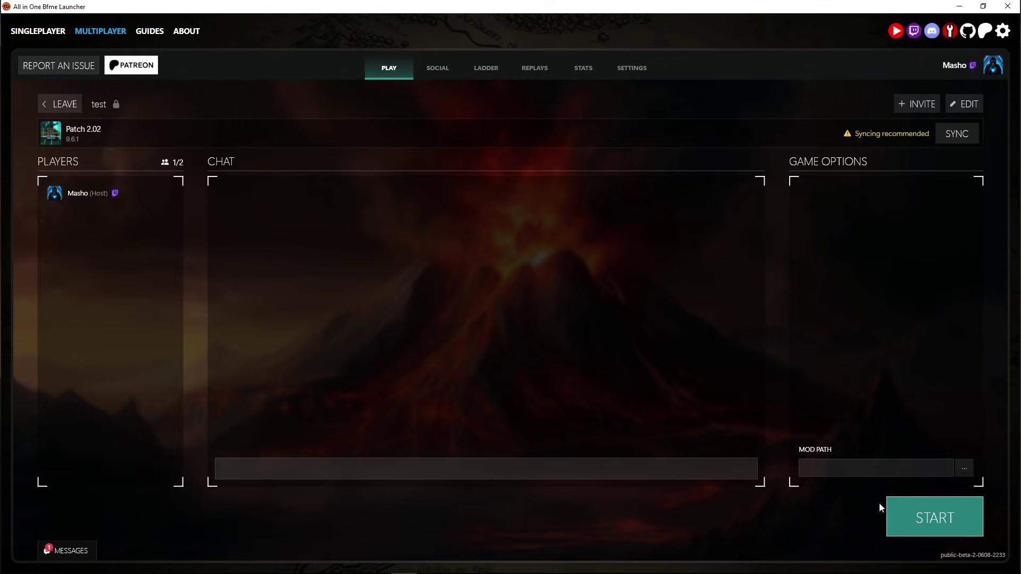
# Start Rise of the Witch-King Patch 2.02 from the 'test' room lobby.
pyautogui.click(904, 514)
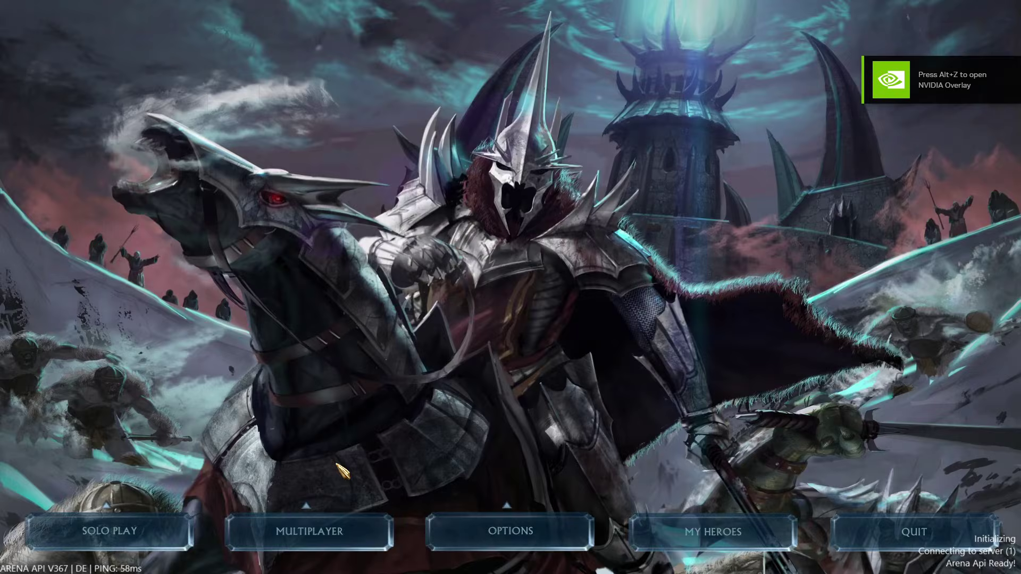
# Under Multiplayer > Network, begin a new game on the Wold map, then cancel the setup.
pyautogui.click(297, 536)
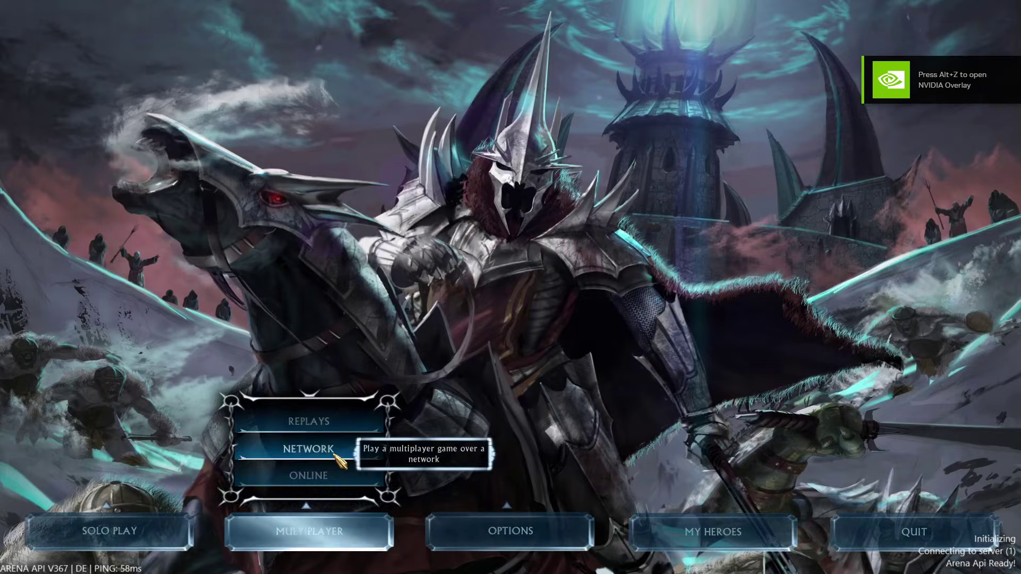
pyautogui.click(308, 449)
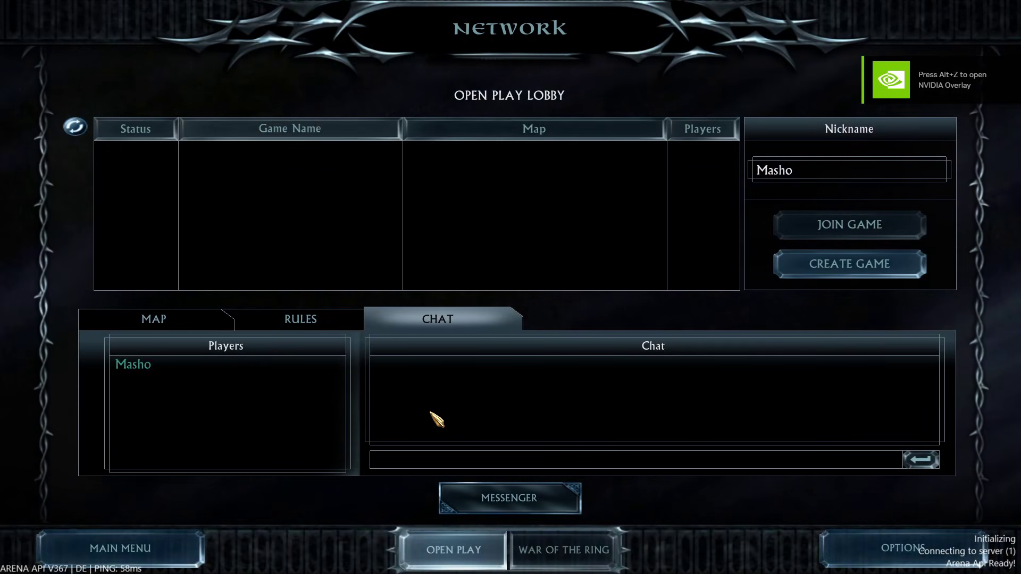
pyautogui.click(867, 266)
pyautogui.scroll(-15, 399, 255)
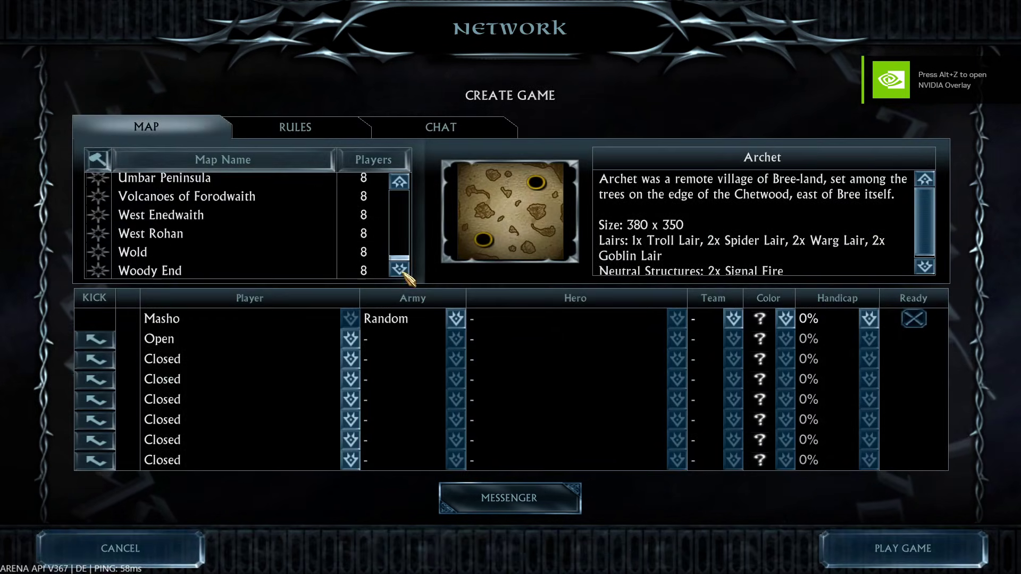
pyautogui.scroll(10, 308, 228)
pyautogui.click(308, 226)
pyautogui.scroll(-10, 399, 223)
pyautogui.click(159, 244)
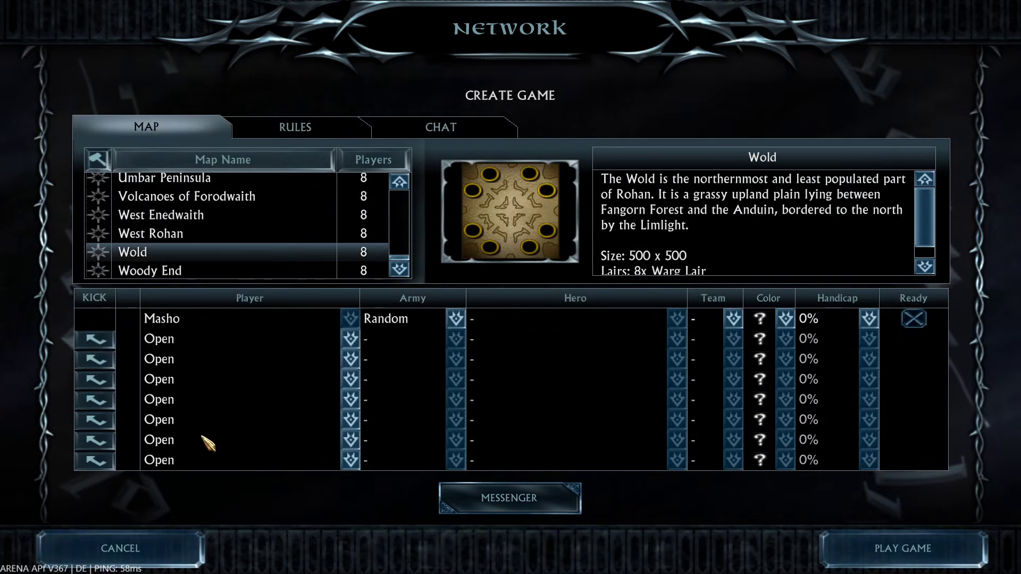
pyautogui.click(120, 548)
# View the Options screen, then quit the game to the desktop.
pyautogui.click(903, 547)
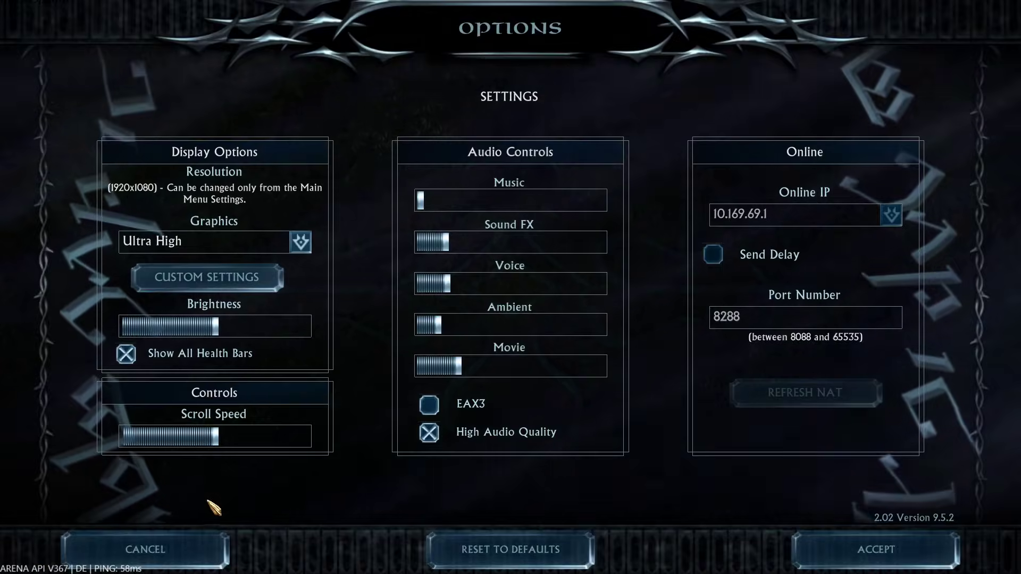
pyautogui.click(144, 549)
pyautogui.click(903, 548)
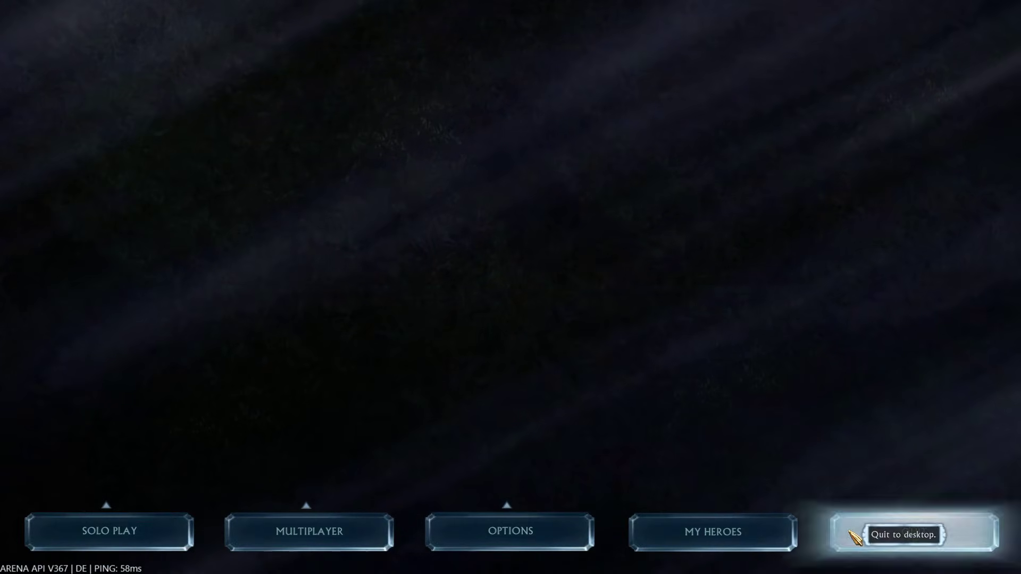
pyautogui.click(851, 534)
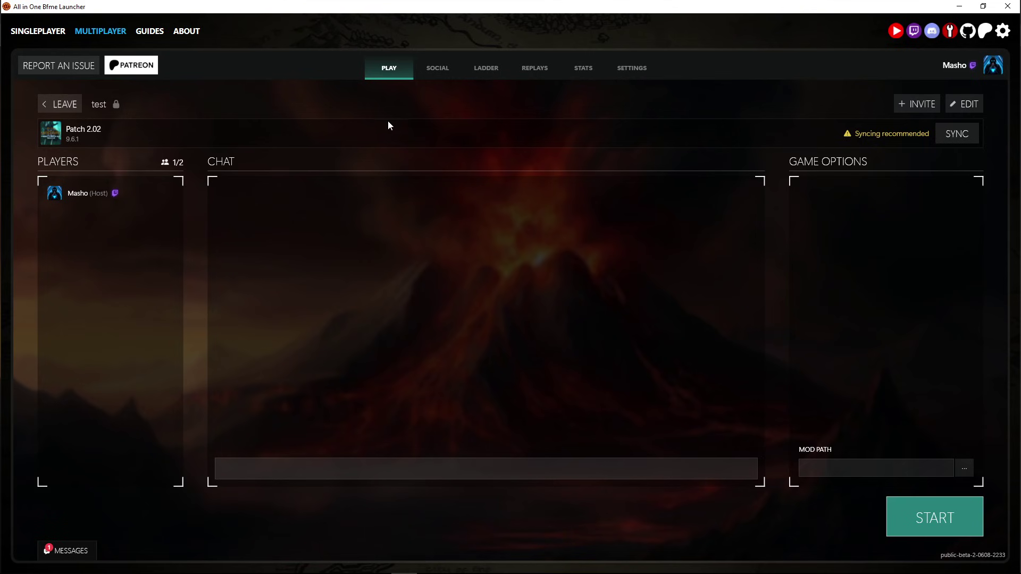
# Leave the 'test' room, enter the Patch 2.02 arena, and confirm file sync and optional addons.
pyautogui.click(63, 105)
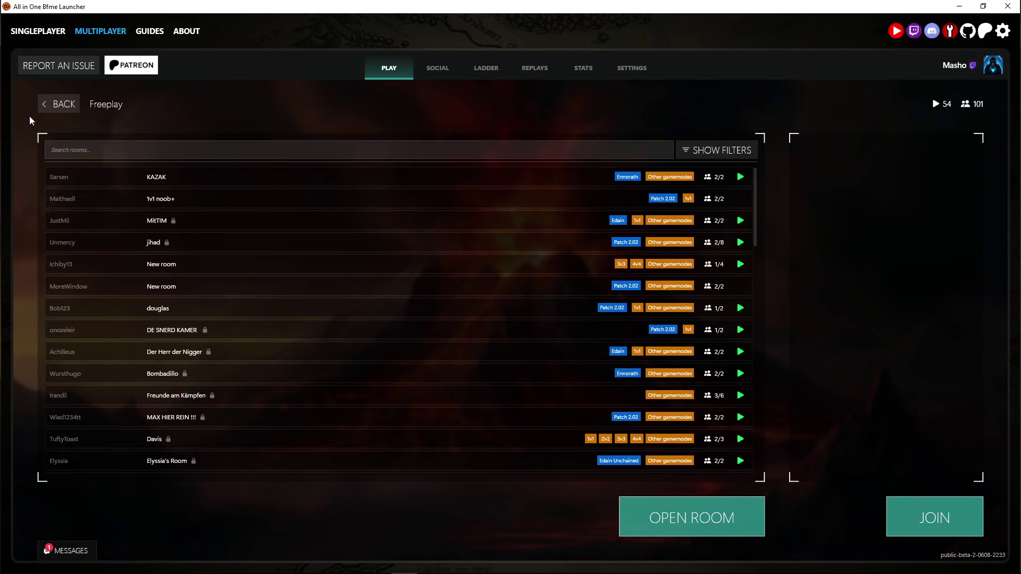
pyautogui.click(61, 105)
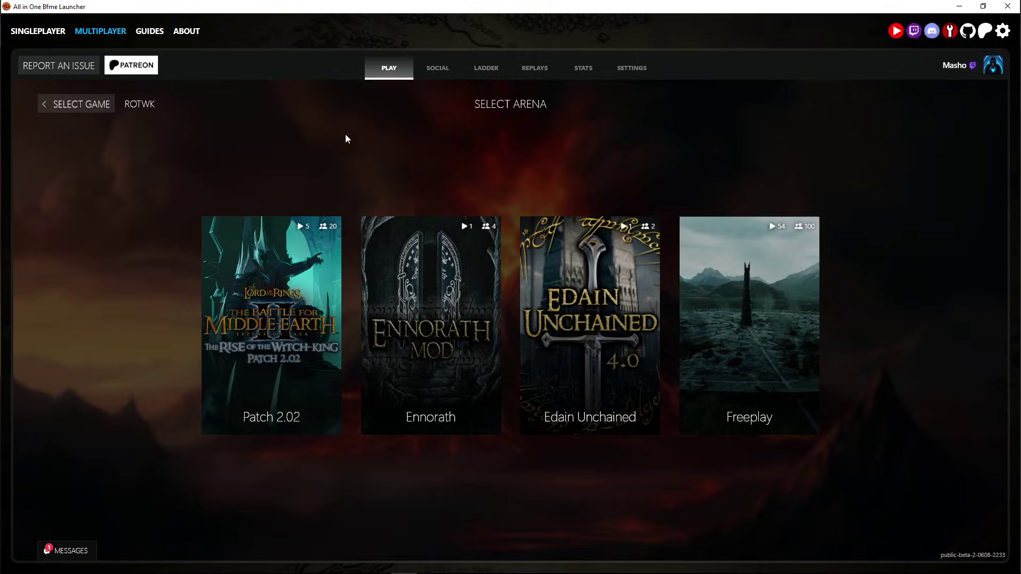
pyautogui.click(304, 343)
pyautogui.click(469, 419)
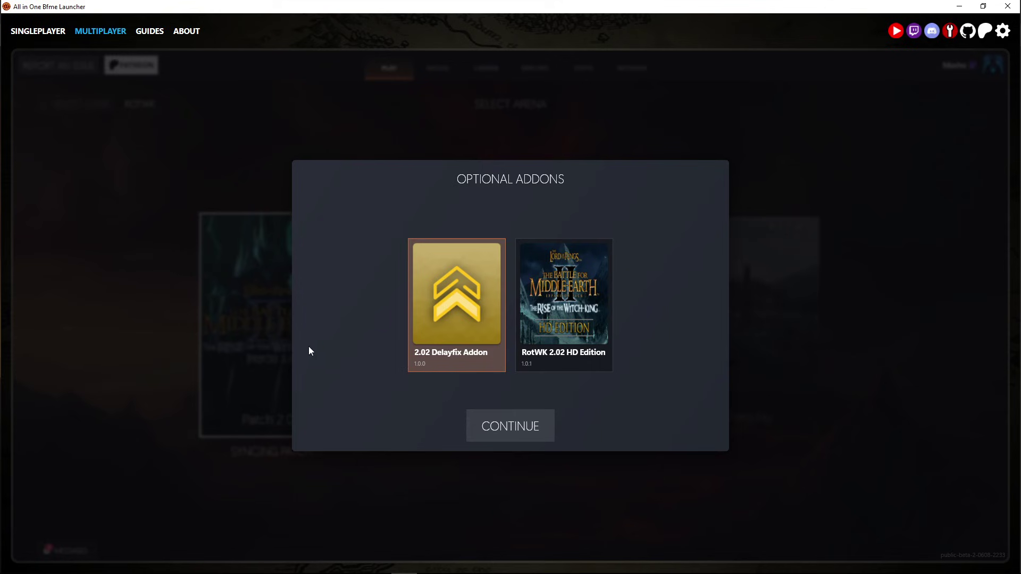
pyautogui.click(524, 431)
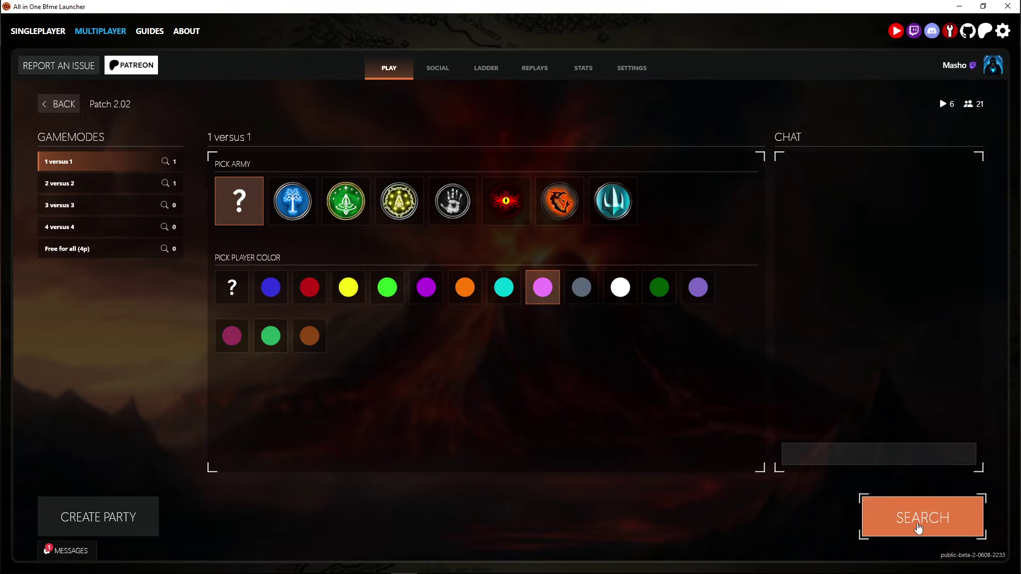
# Reset the player colour to random and cycle through 2v2, 3v3 and 4v4 back to 1v1.
pyautogui.click(232, 287)
pyautogui.click(75, 187)
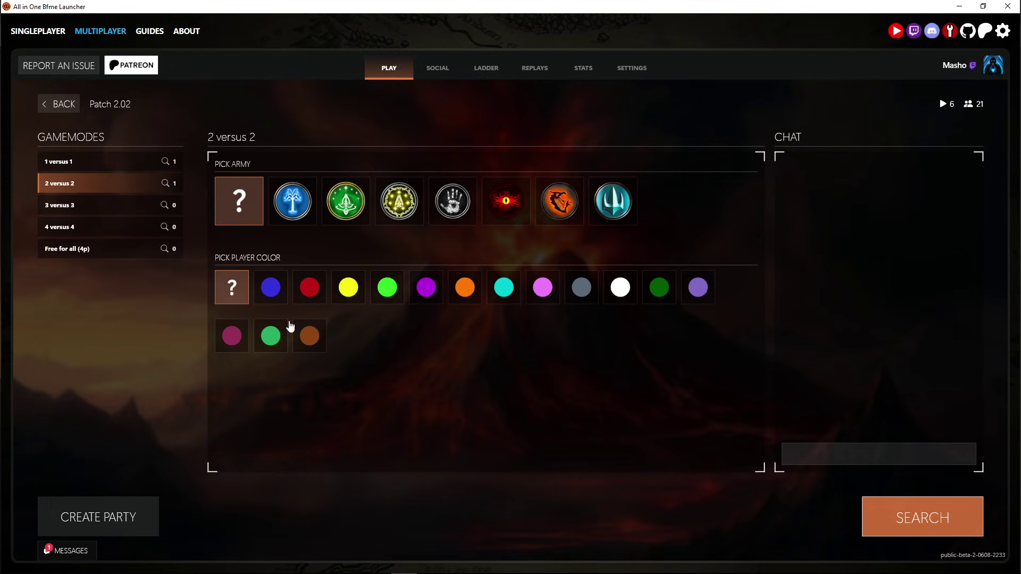
pyautogui.click(127, 203)
pyautogui.click(95, 227)
pyautogui.click(104, 162)
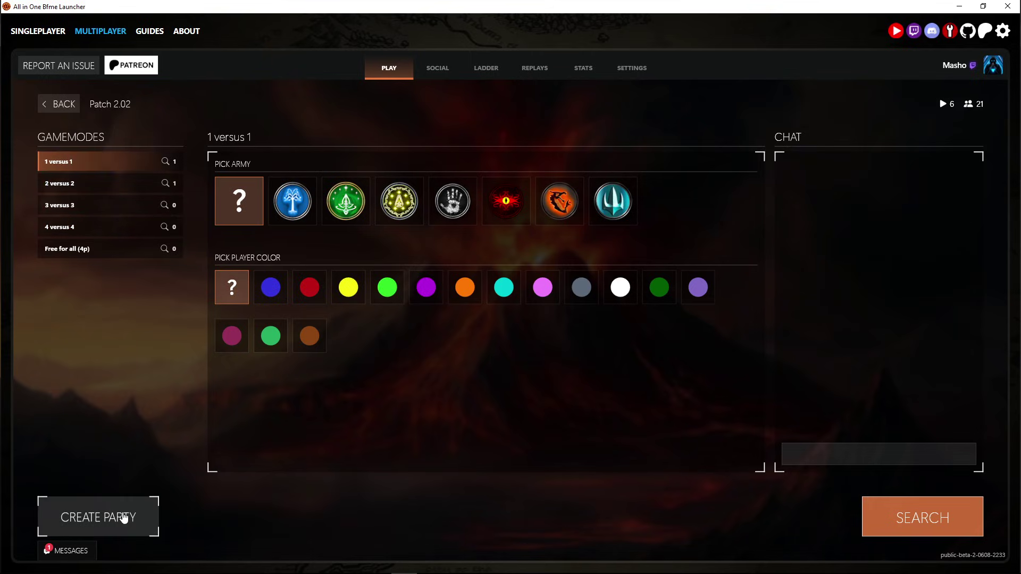
# Create a matchmaking party and view the Invite Others player list, then close it.
pyautogui.click(61, 516)
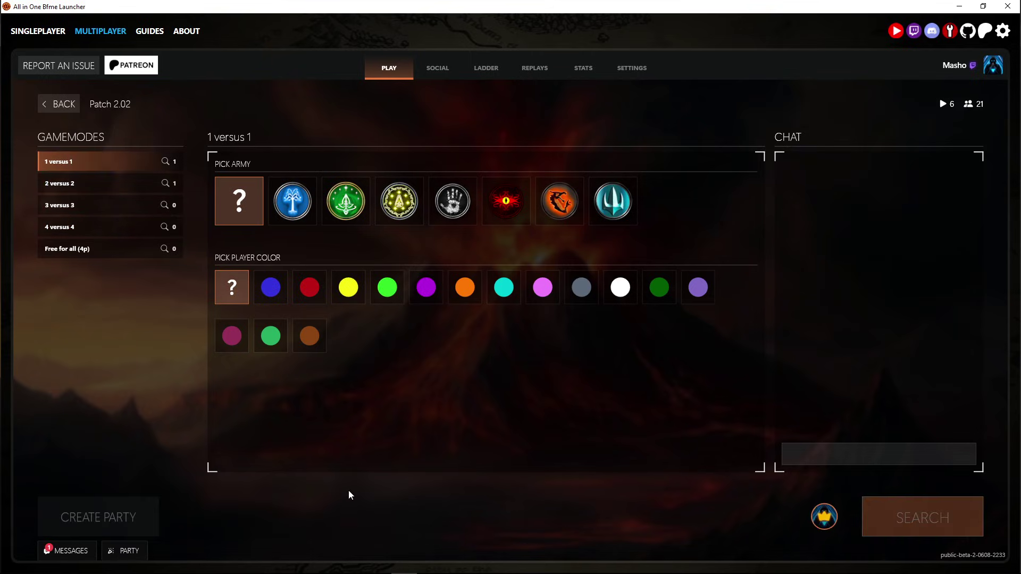
pyautogui.click(128, 551)
pyautogui.click(137, 516)
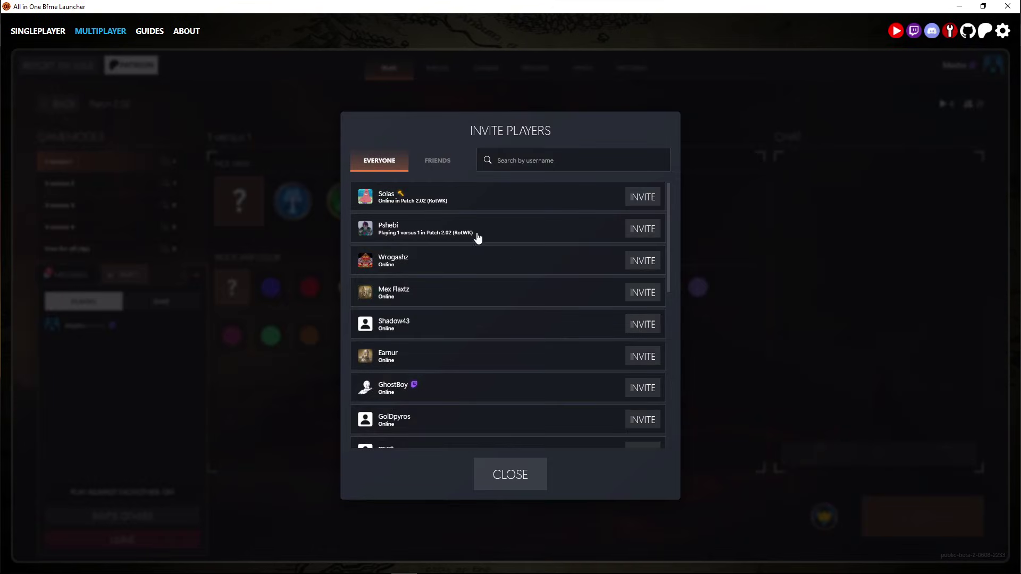
pyautogui.click(511, 475)
# Enable Play Against Eachother in the party panel and return to 1 versus 1 mode.
pyautogui.click(151, 183)
pyautogui.click(126, 551)
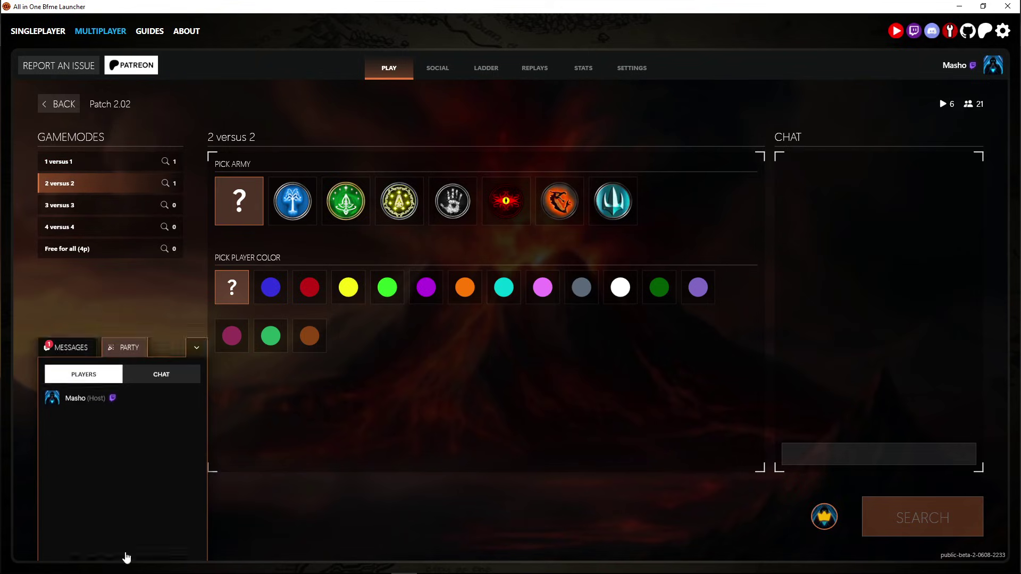
pyautogui.click(168, 500)
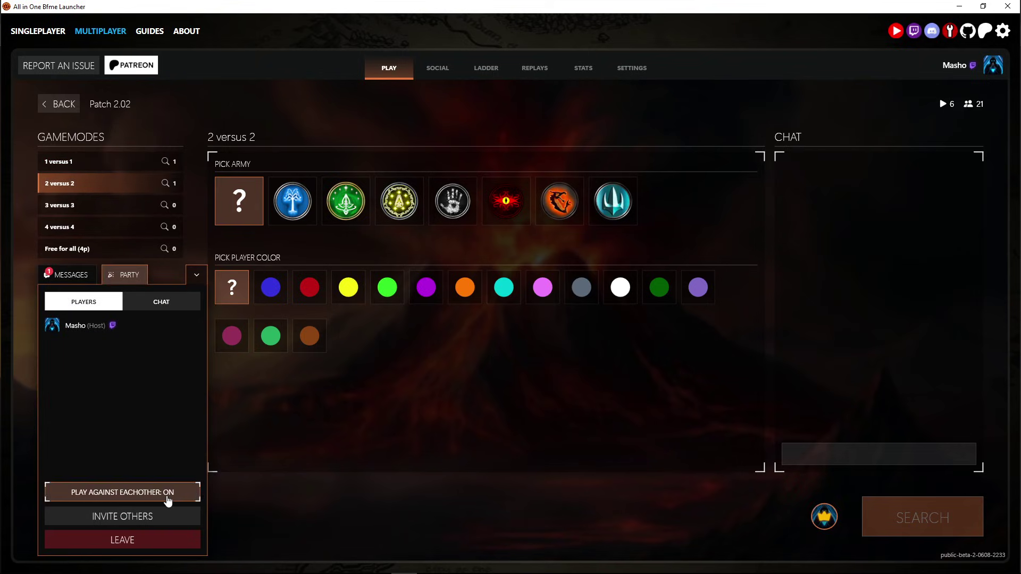
pyautogui.click(196, 275)
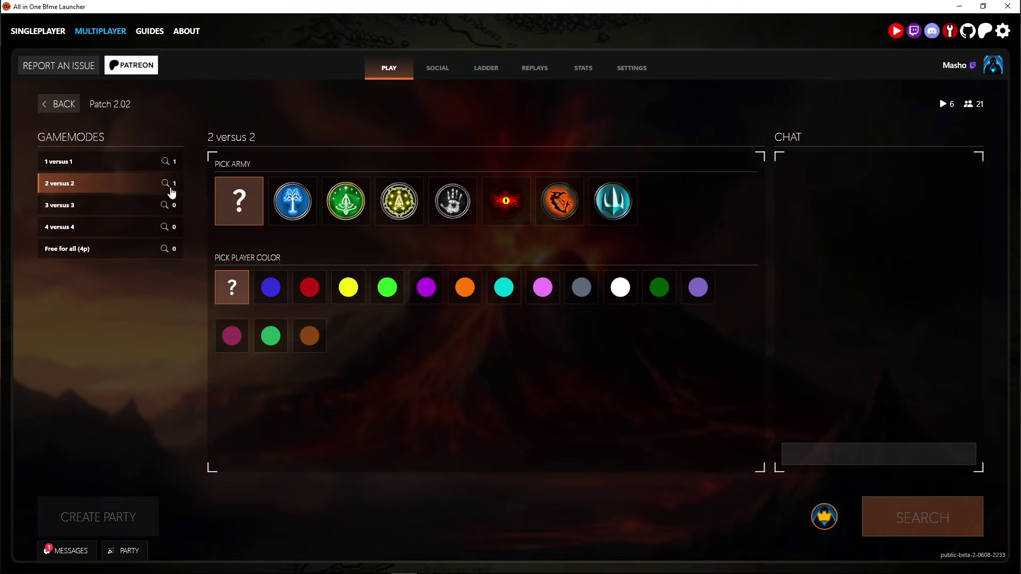
pyautogui.click(176, 205)
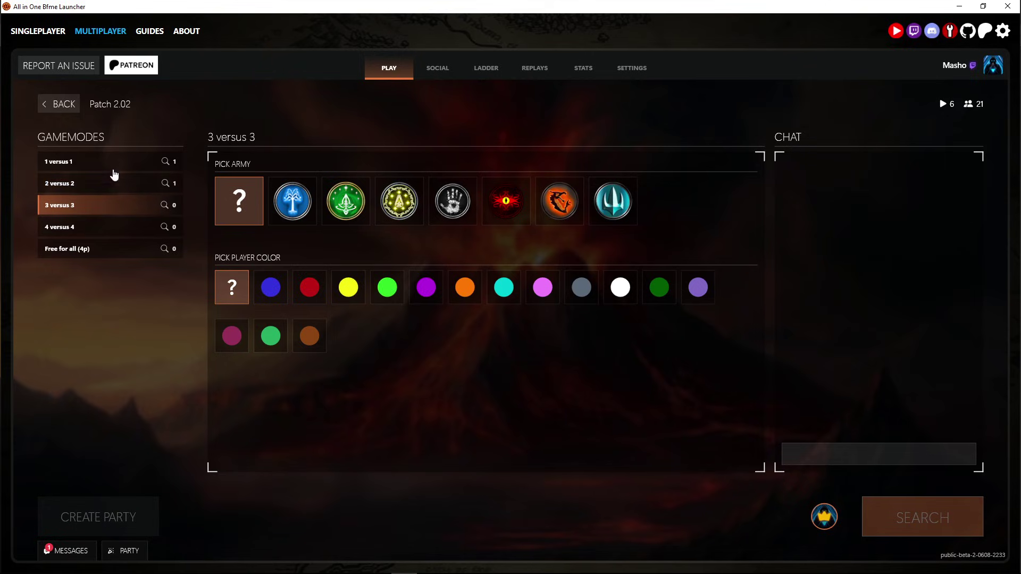
pyautogui.click(136, 168)
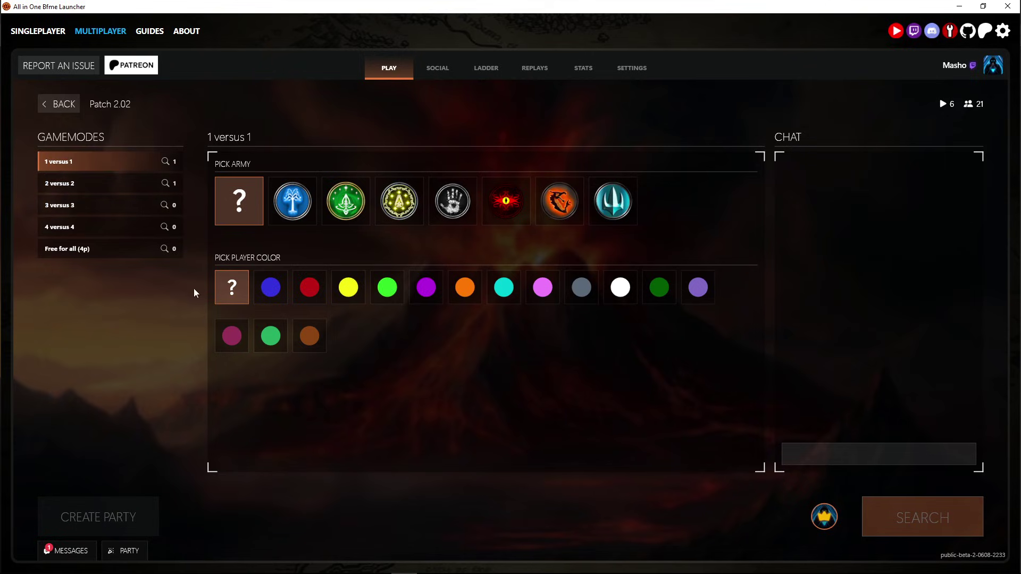
# Reopen the Party panel and choose LEAVE to disband the matchmaking party.
pyautogui.click(158, 549)
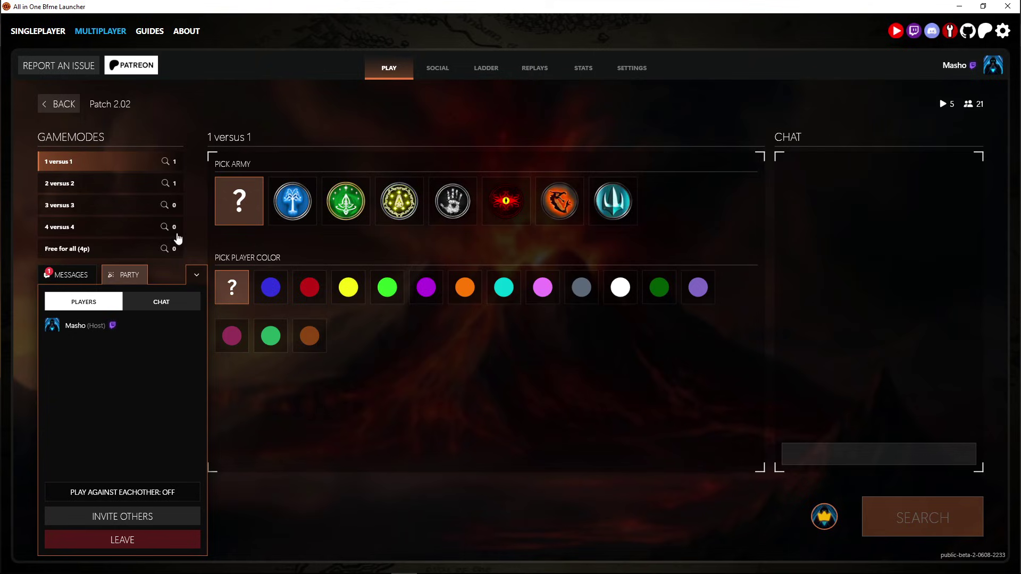
pyautogui.click(199, 273)
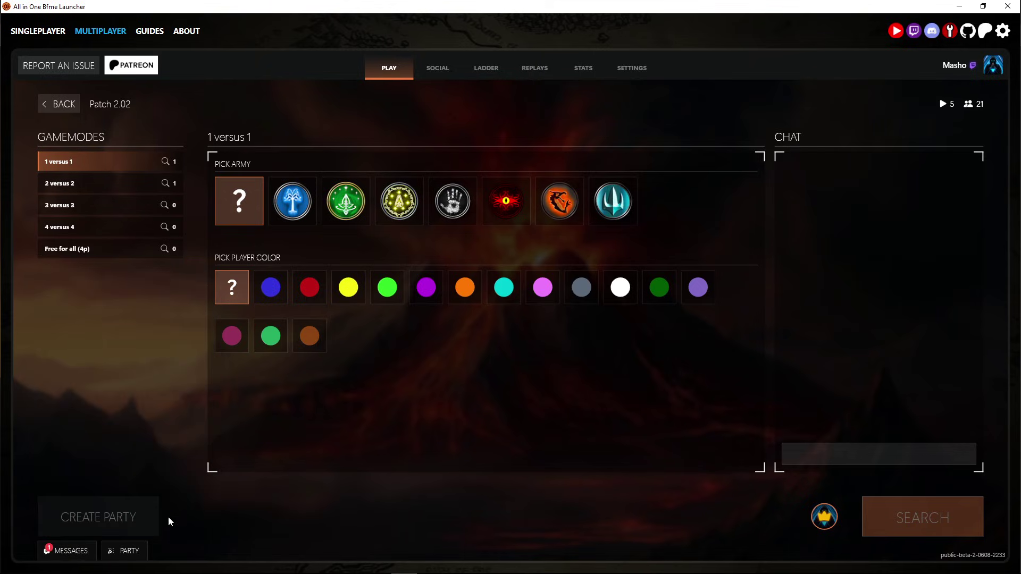
pyautogui.click(130, 551)
pyautogui.click(154, 539)
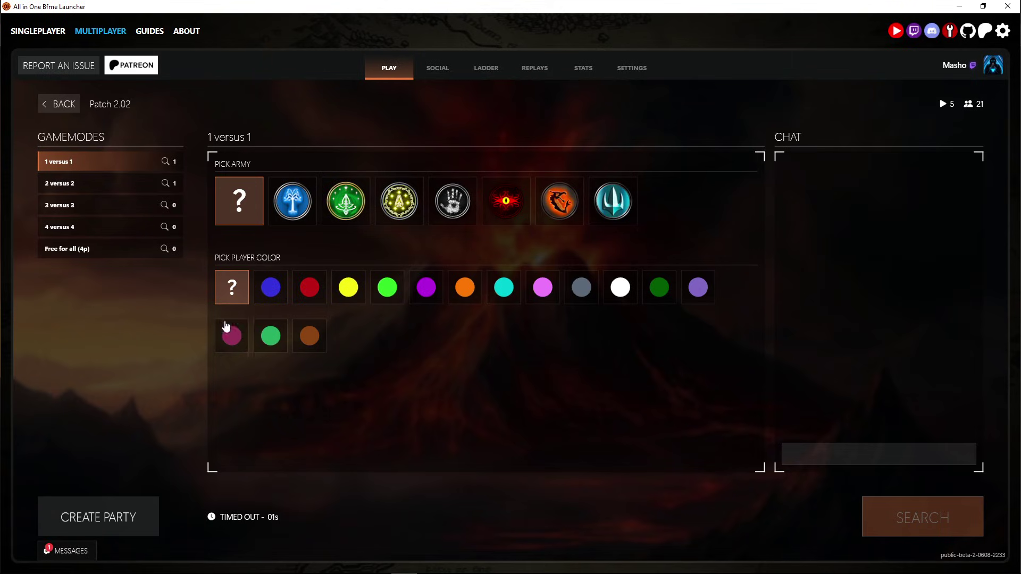